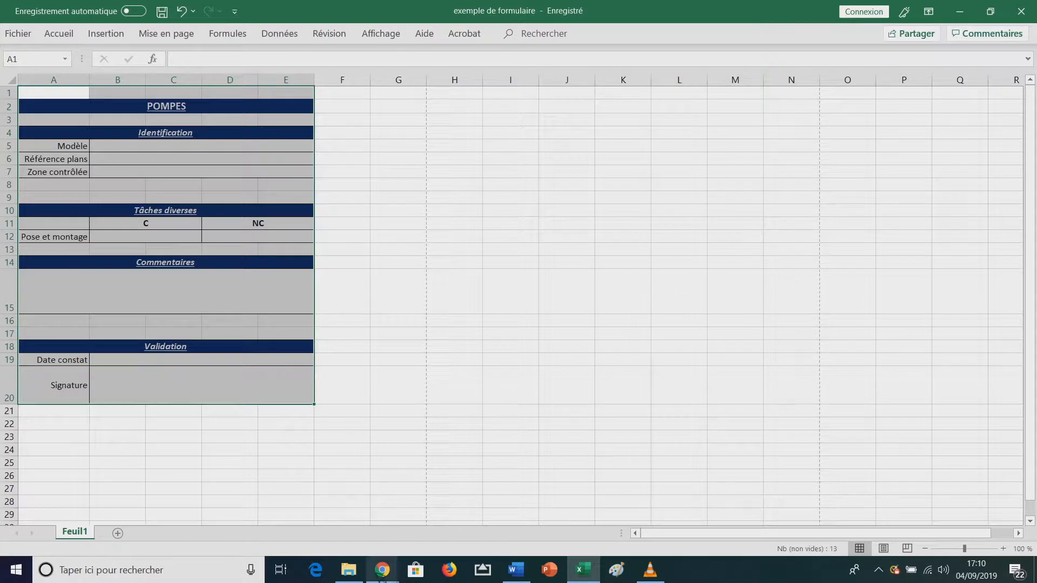
# Open exemple de formulaire.pdf in Adobe Acrobat Pro DC and look over its page.
pyautogui.click(270, 241)
pyautogui.doubleClick(270, 241)
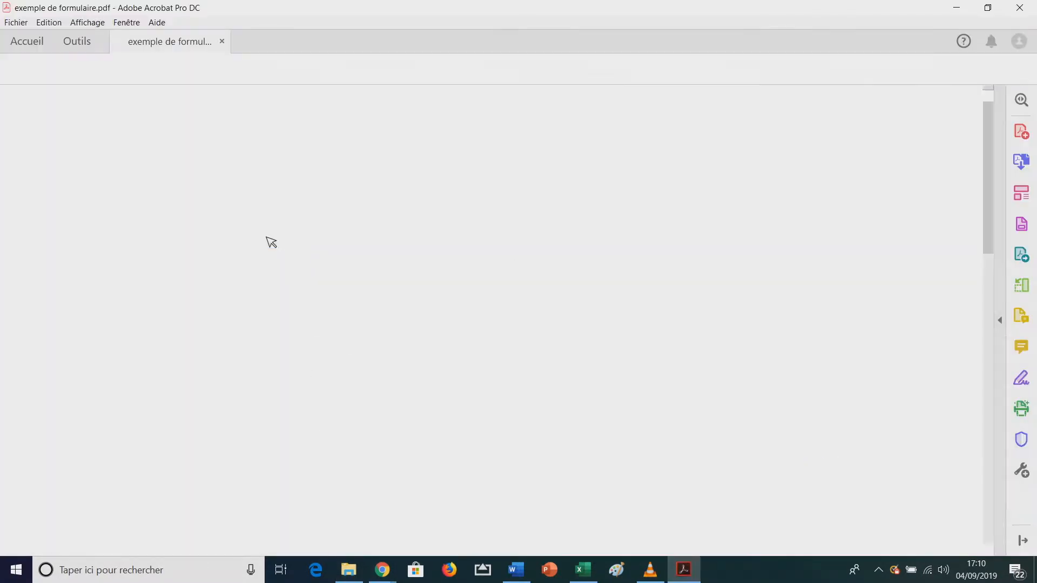
pyautogui.scroll(-1, 767, 351)
pyautogui.scroll(-2, 766, 350)
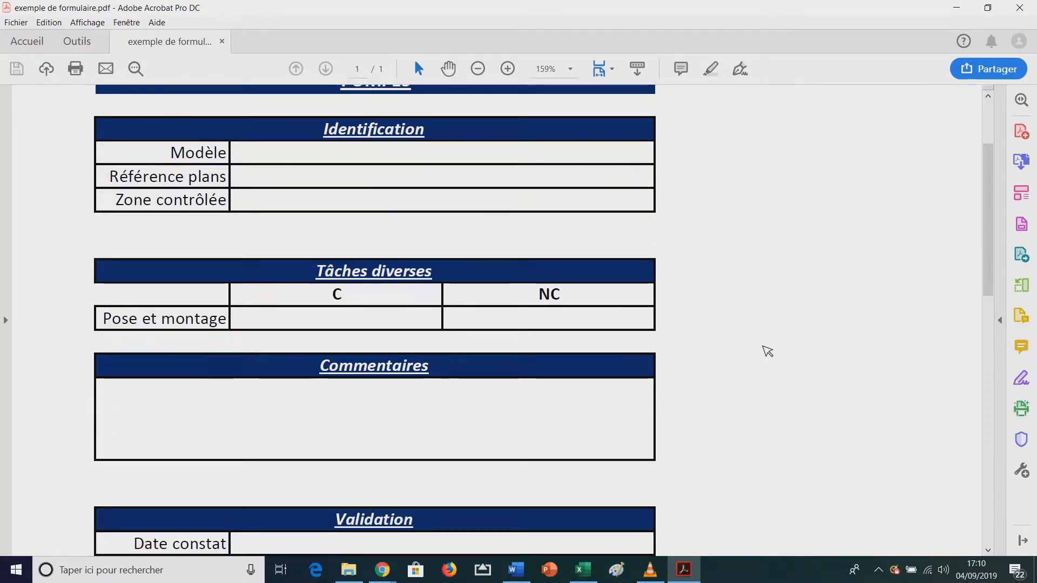
pyautogui.scroll(3, 764, 349)
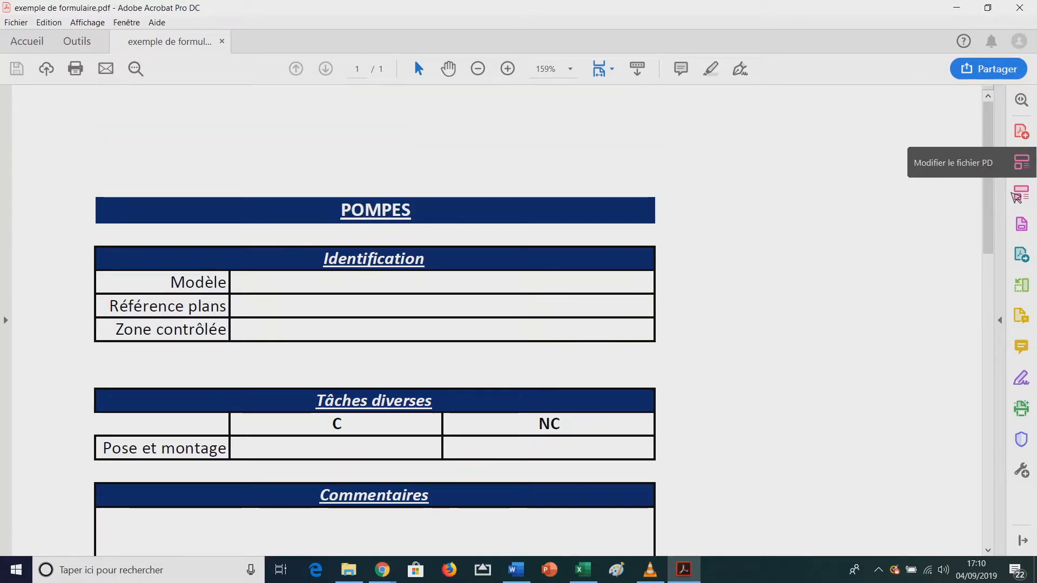
# Start preparing a form from the open PDF with automatic field detection, and collapse the fields pane.
pyautogui.click(1022, 224)
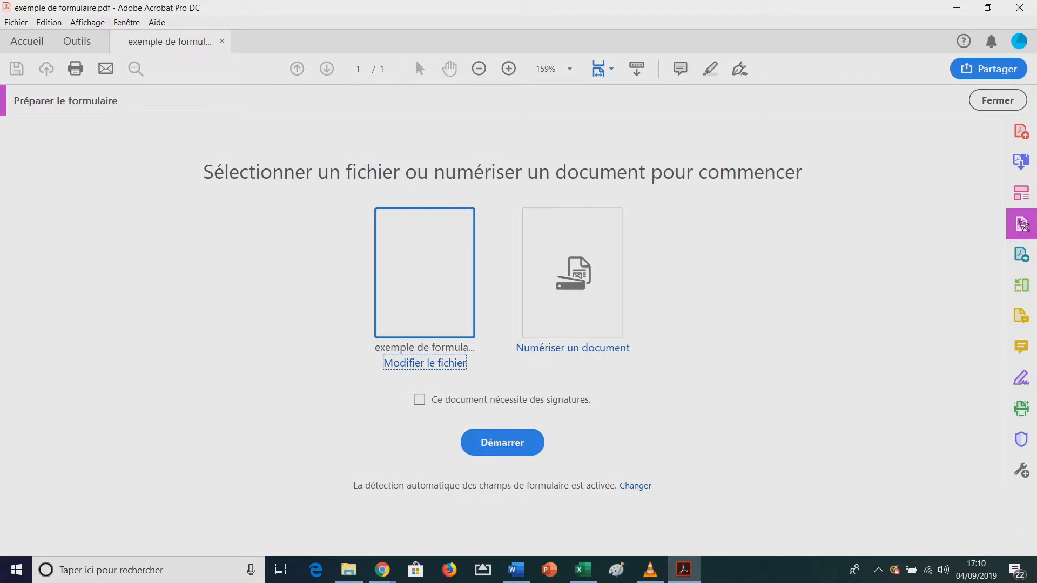
pyautogui.click(531, 437)
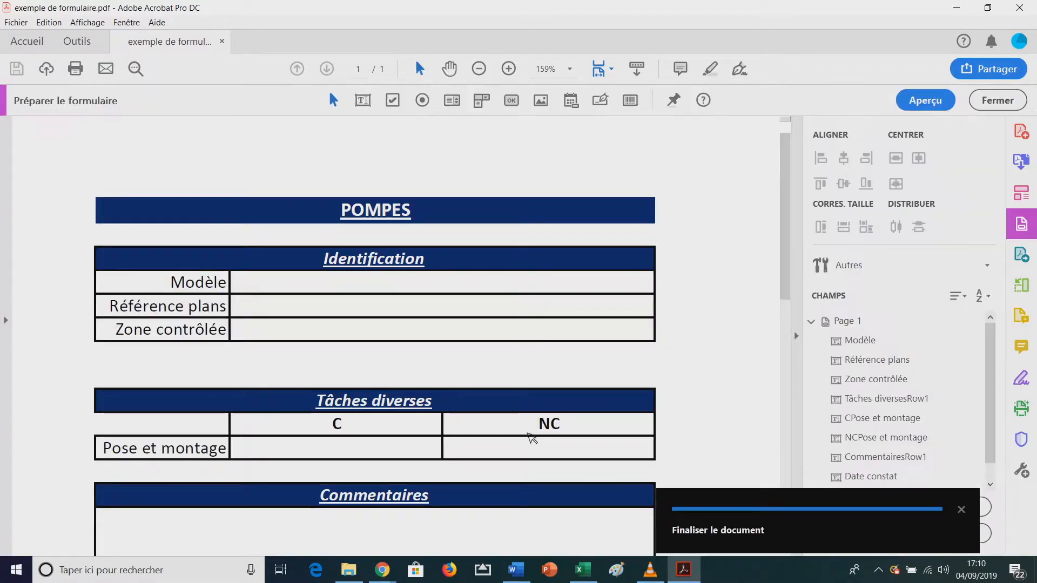
pyautogui.click(797, 335)
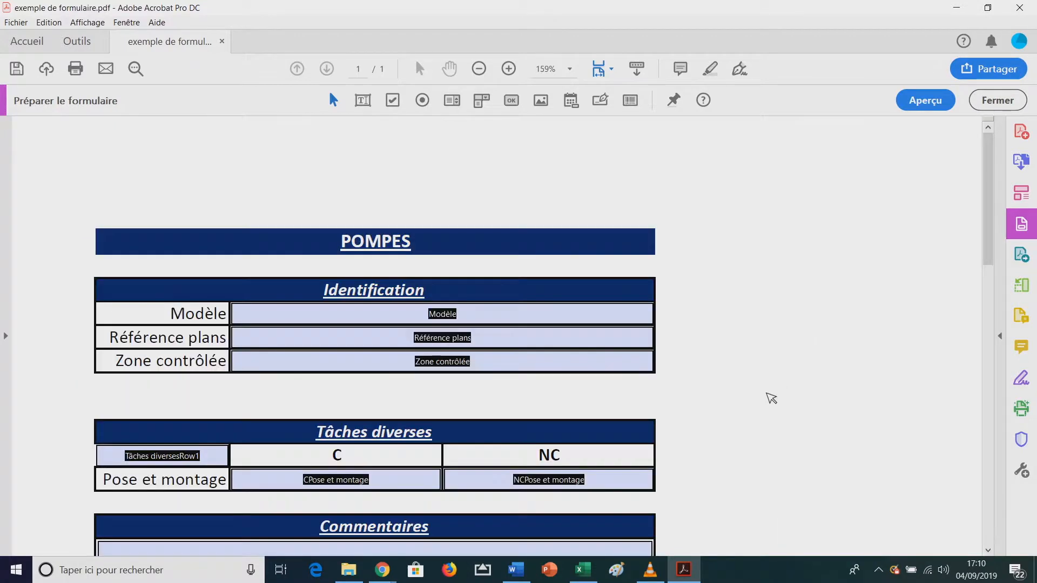
# Delete the detected Modèle, Tâches diversesRow1, CPose et montage and NCPose et montage fields.
pyautogui.scroll(-3, 757, 389)
pyautogui.click(457, 262)
pyautogui.click(559, 238)
pyautogui.press('Delete')
pyautogui.click(222, 378)
pyautogui.press('Delete')
pyautogui.click(251, 402)
pyautogui.press('Delete')
pyautogui.click(507, 406)
pyautogui.press('Delete')
# Shorten the Signature field to about the upper third of its cell in the Validation table.
pyautogui.scroll(-5, 753, 493)
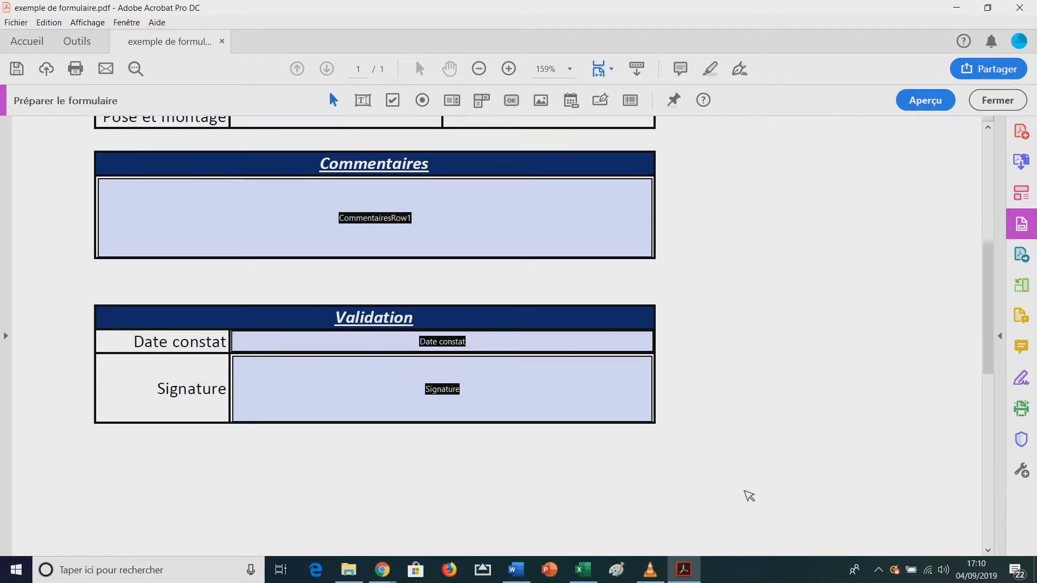
pyautogui.click(451, 378)
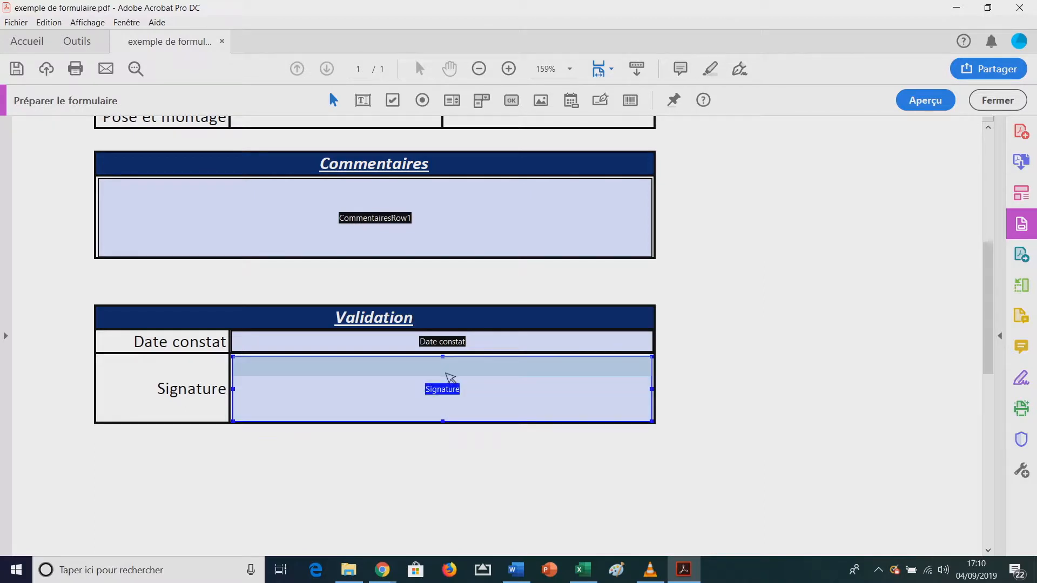
pyautogui.moveTo(450, 378); pyautogui.dragTo(450, 379)
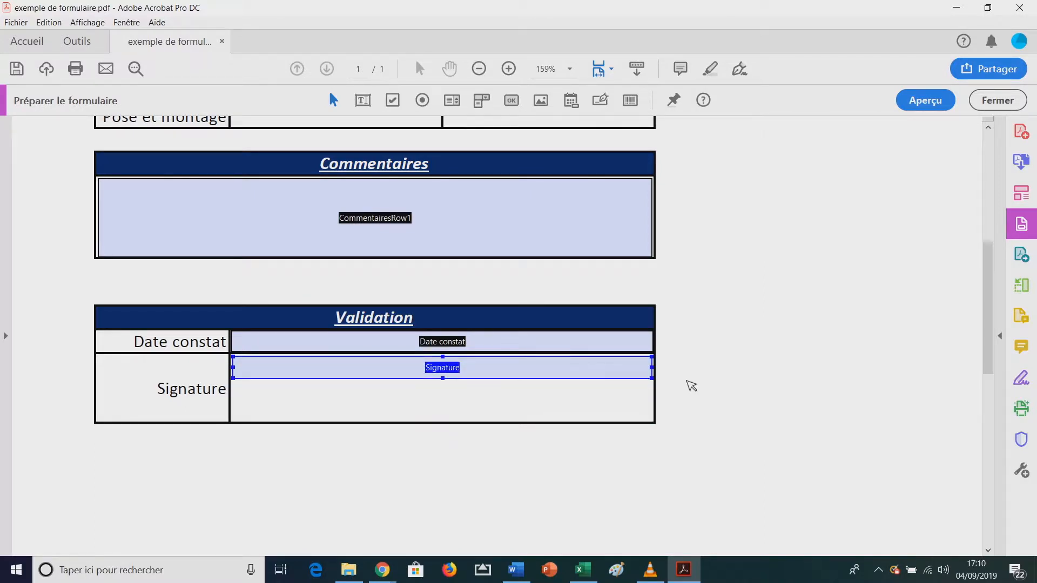
# Add a dropdown list field fitted to the empty Modèle cell and name it "01 - modele".
pyautogui.scroll(6, 713, 368)
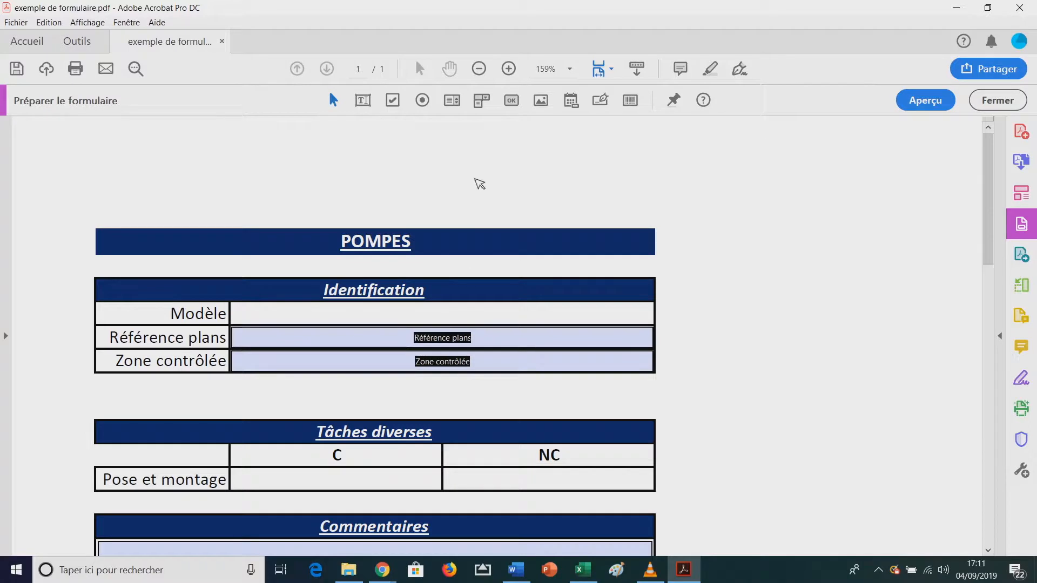
pyautogui.click(489, 101)
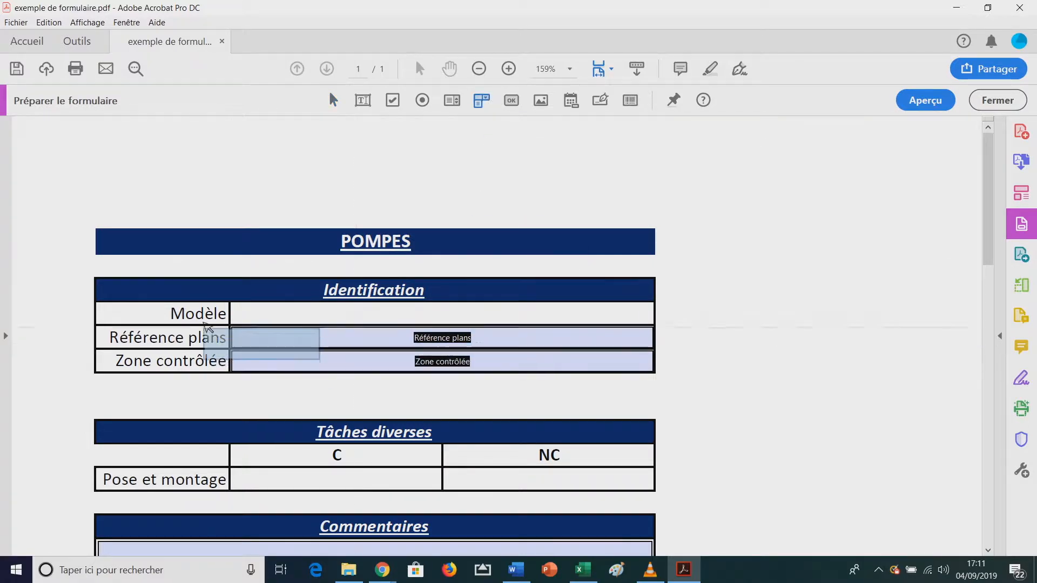
pyautogui.click(234, 306)
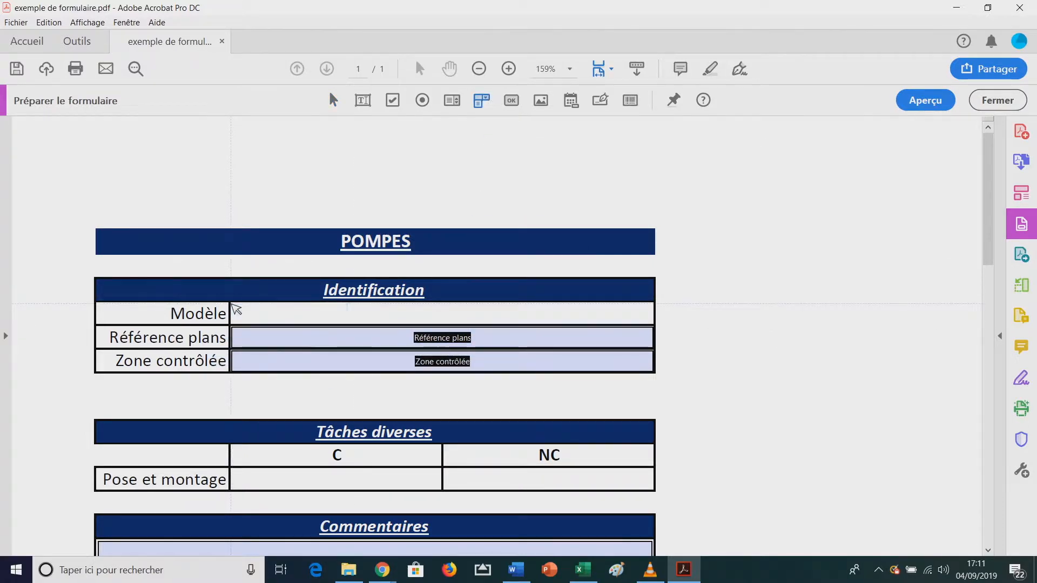
pyautogui.moveTo(341, 321); pyautogui.dragTo(658, 347)
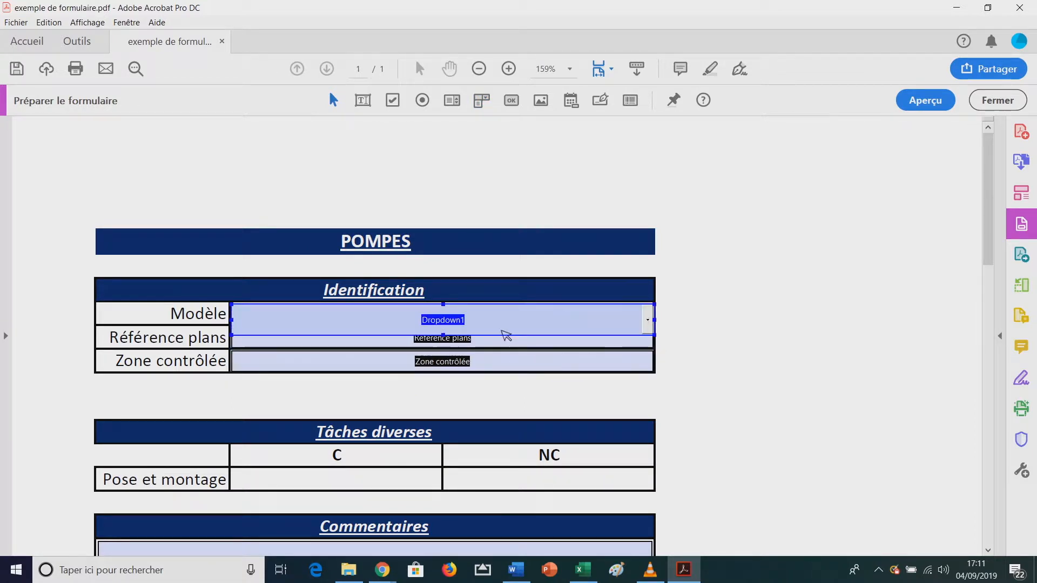
pyautogui.moveTo(444, 335); pyautogui.dragTo(444, 327)
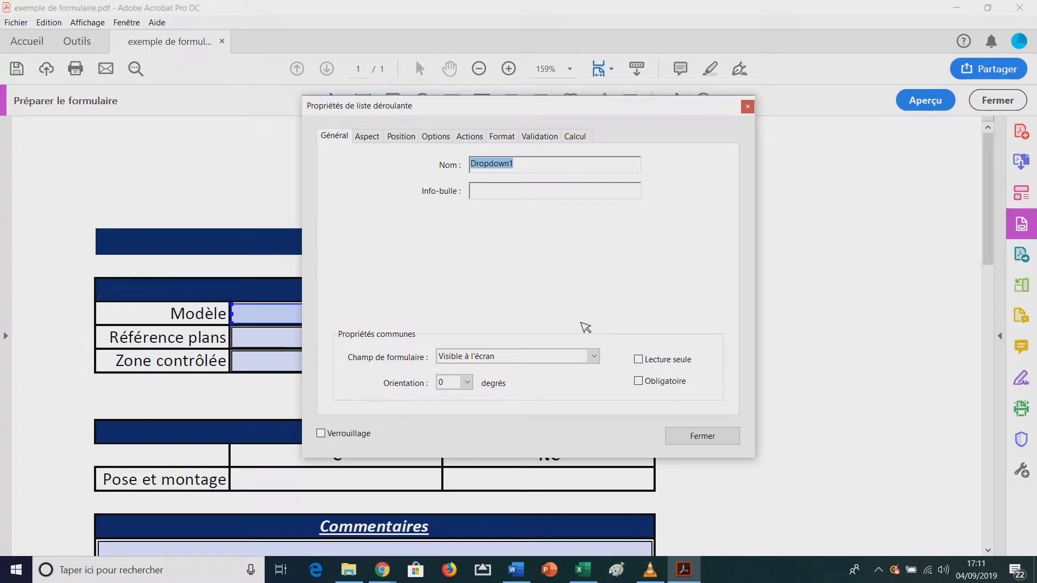
pyautogui.write('01 - modele')
pyautogui.hotkey('ctrl', 'a')
# Set the Modèle dropdown's text to font size 9 in Arial.
pyautogui.click(372, 138)
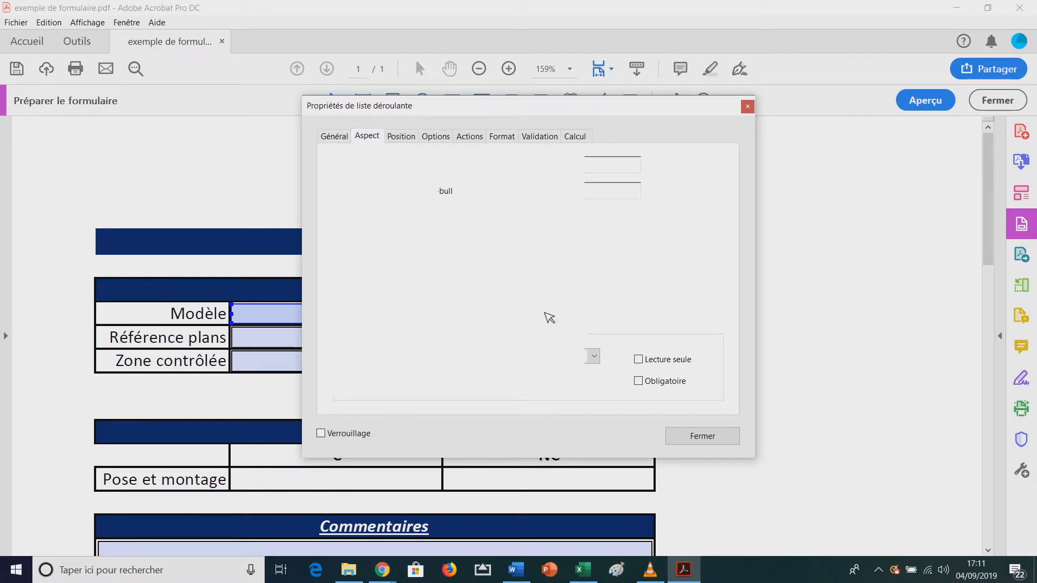
pyautogui.click(505, 265)
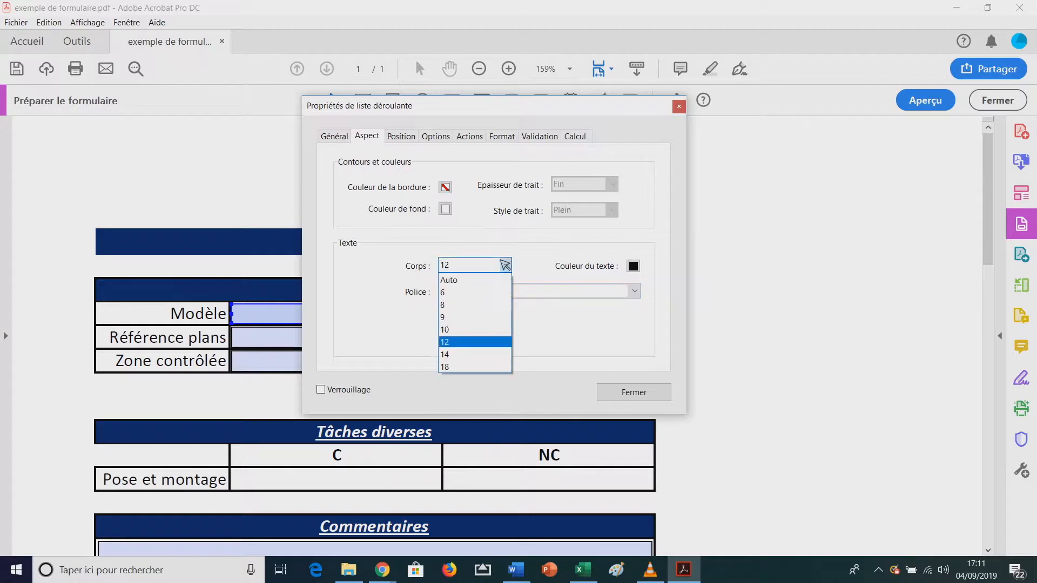
pyautogui.click(480, 319)
pyautogui.click(479, 292)
pyautogui.scroll(-3, 493, 340)
pyautogui.scroll(-10, 494, 340)
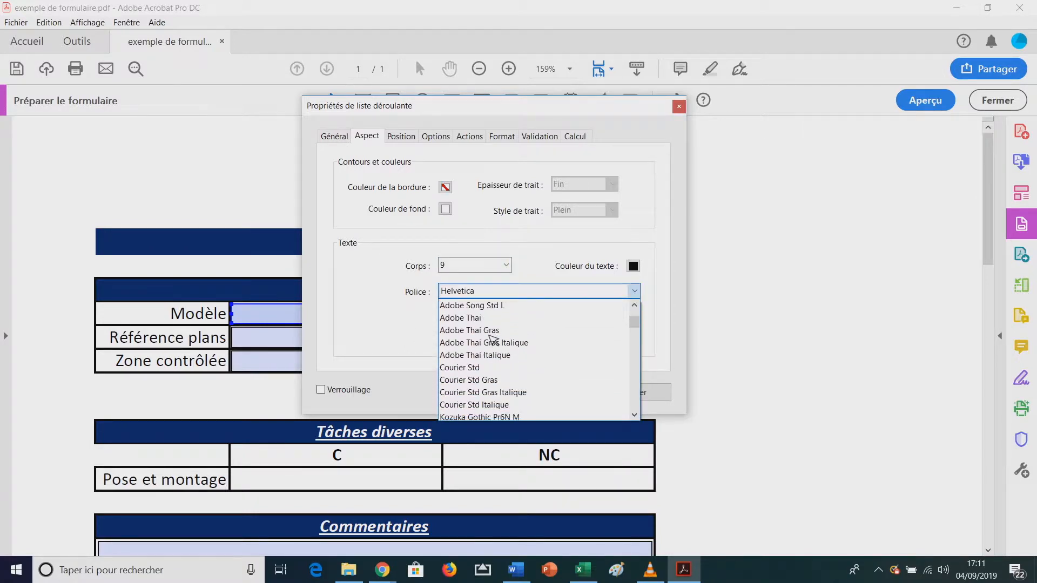
pyautogui.scroll(-8, 493, 339)
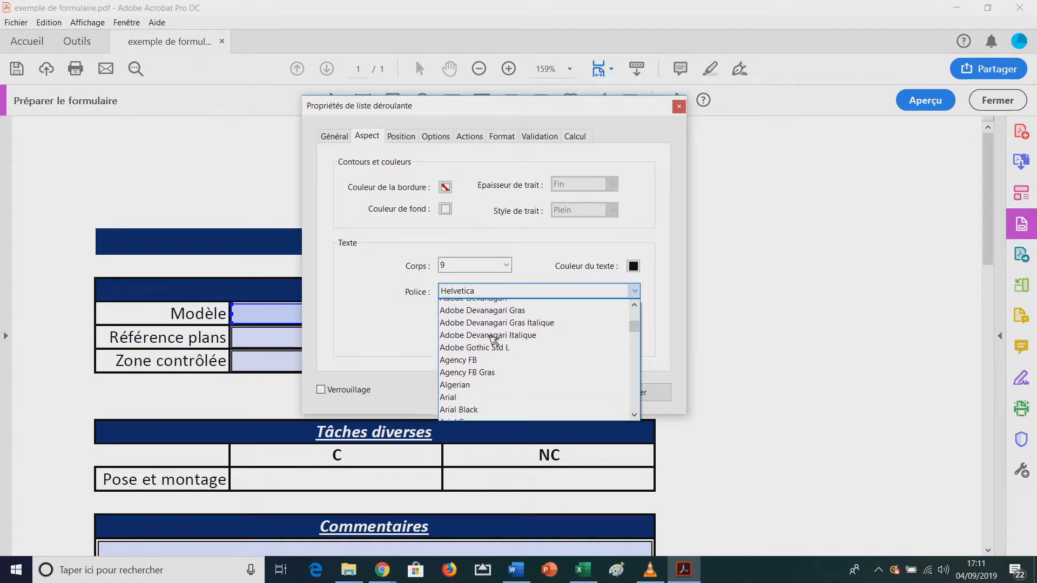
pyautogui.scroll(-3, 493, 340)
pyautogui.click(475, 345)
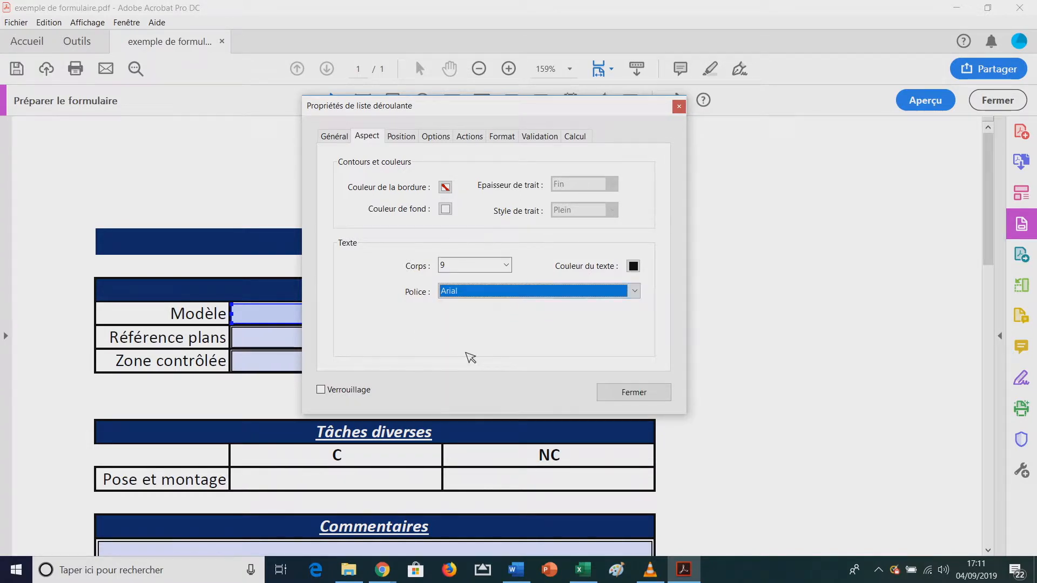
# Add the items "type de modele", "modele 1" and "modele 2" to the Modèle dropdown.
pyautogui.click(446, 140)
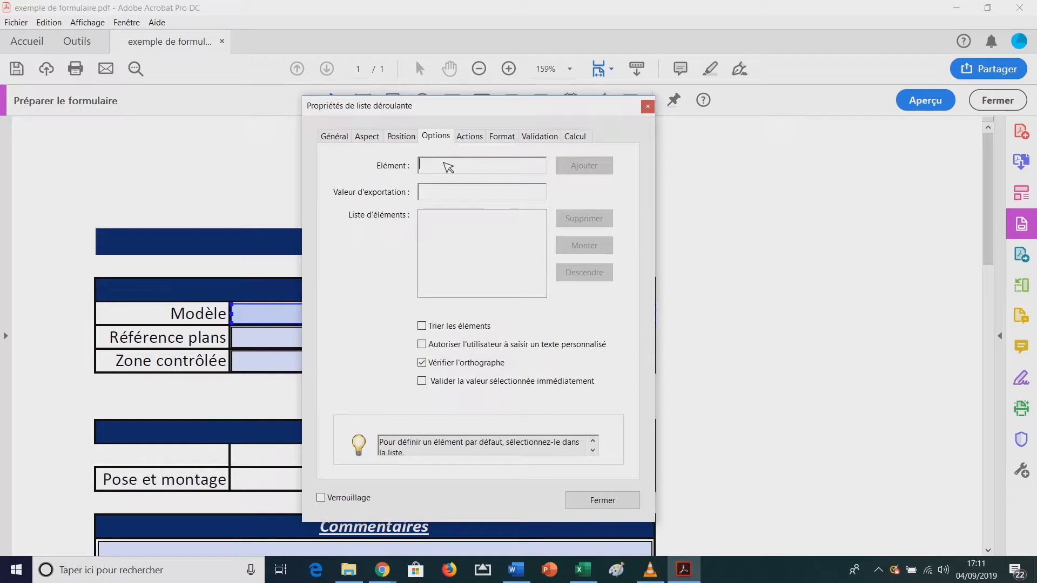
pyautogui.write('type de modele')
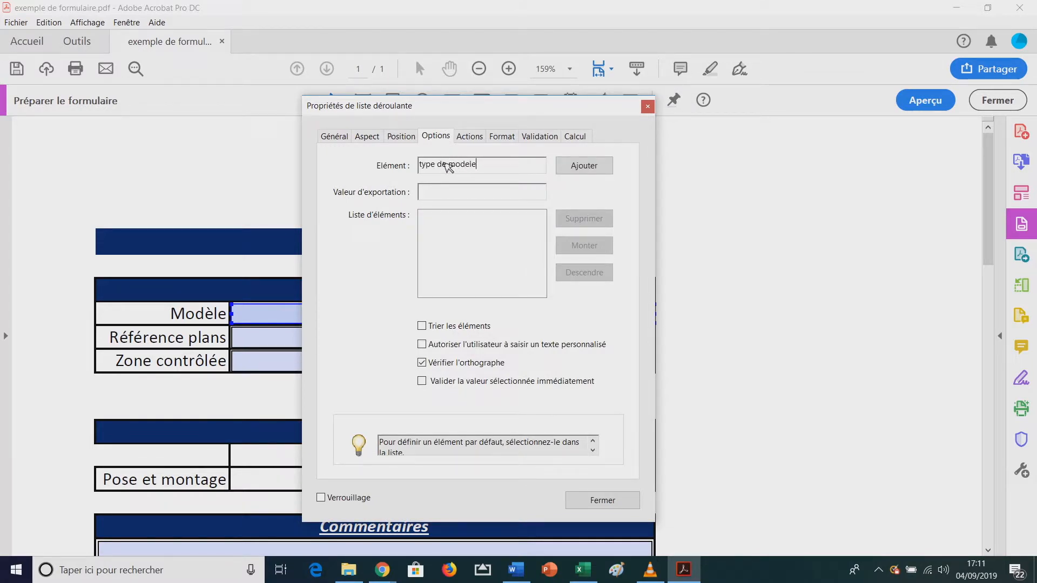
pyautogui.click(584, 166)
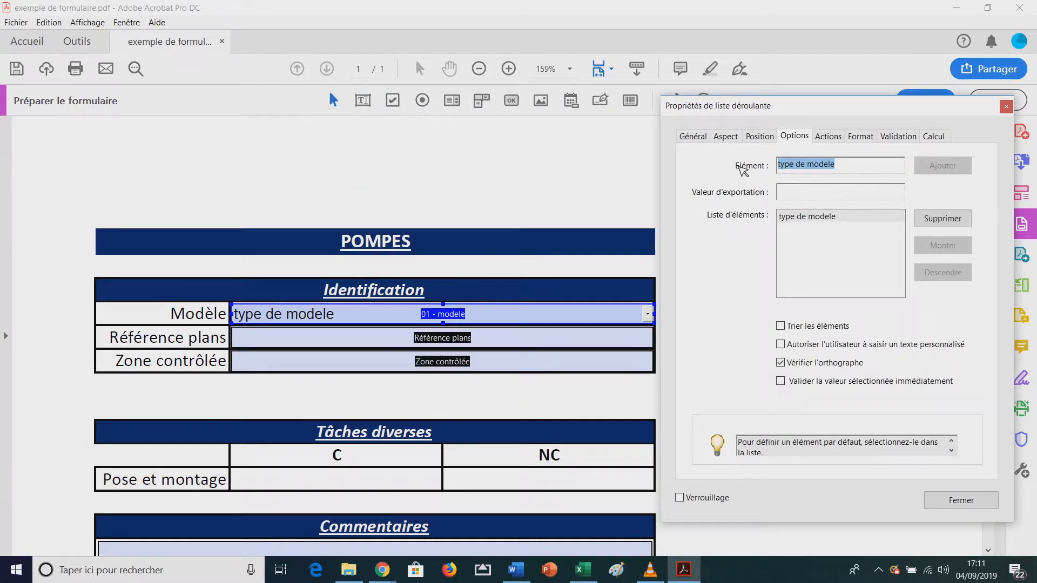
pyautogui.write('modele 1')
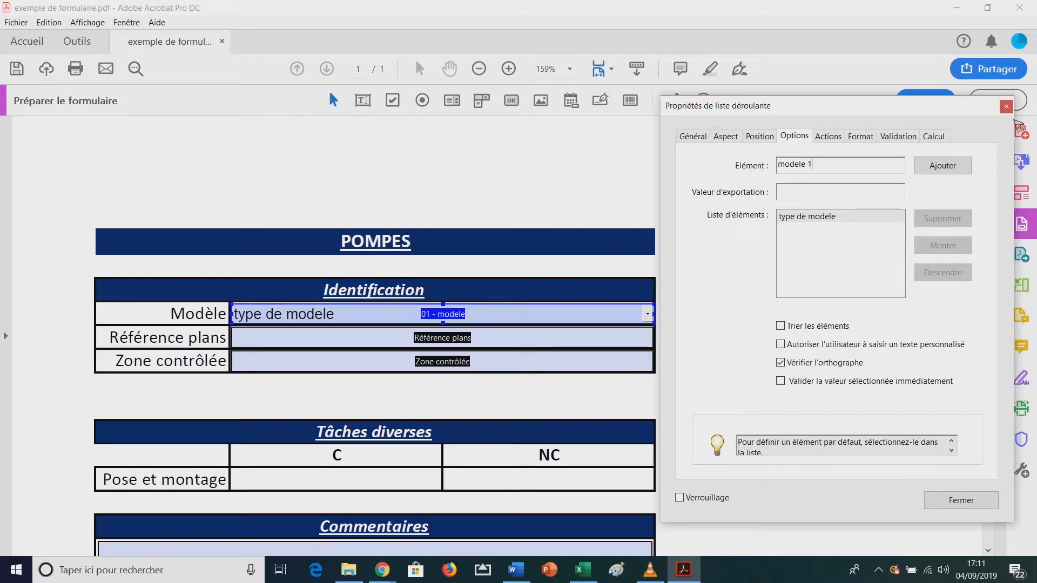
pyautogui.click(964, 166)
pyautogui.write('mod')
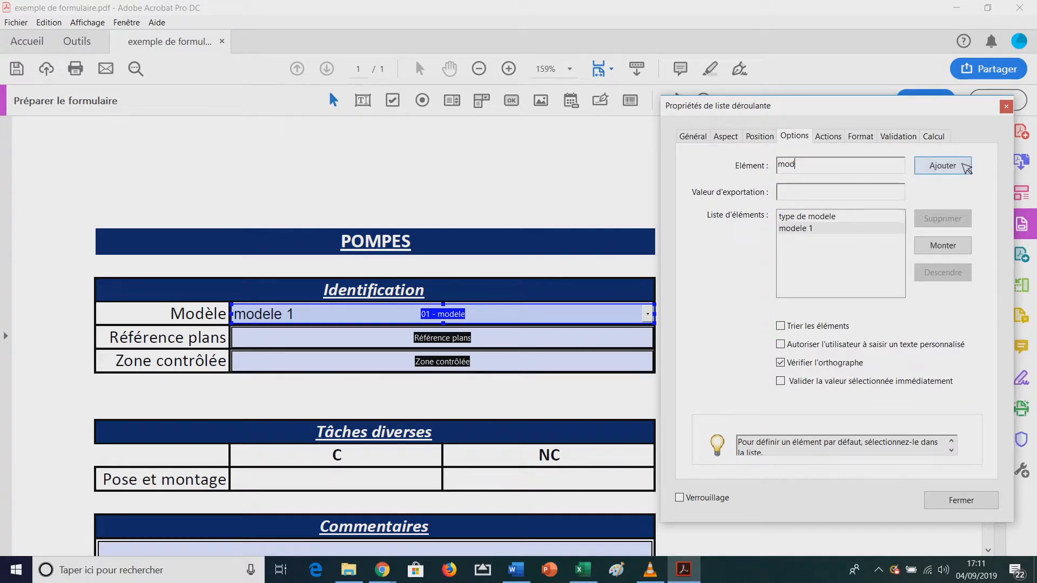
pyautogui.write('ele 2')
pyautogui.click(964, 167)
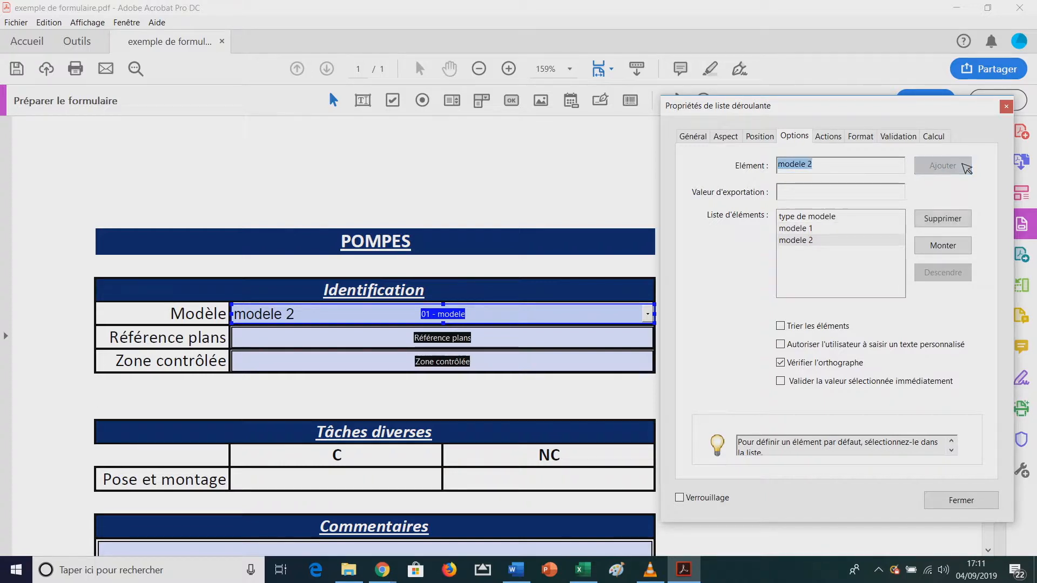
# Add the items "modele 4" and "modele 3" to the Modèle dropdown.
pyautogui.write('modele ')
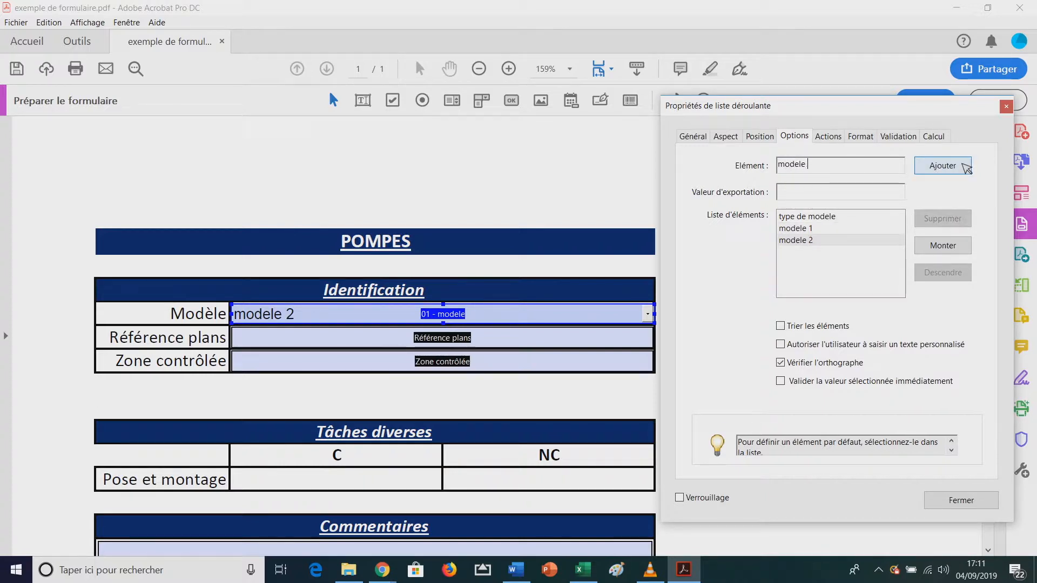
pyautogui.write('4')
pyautogui.click(966, 168)
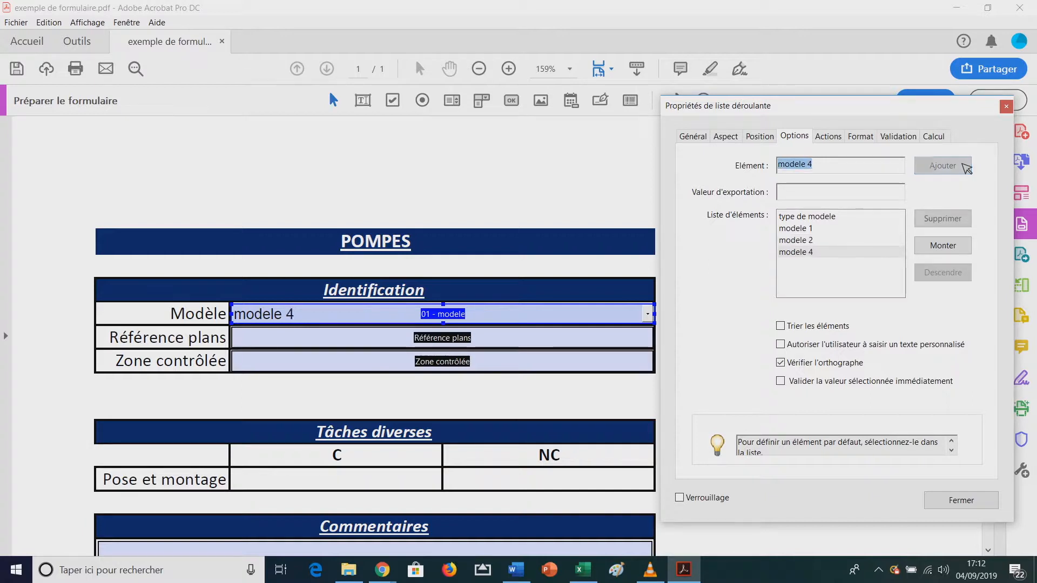
pyautogui.write('modele')
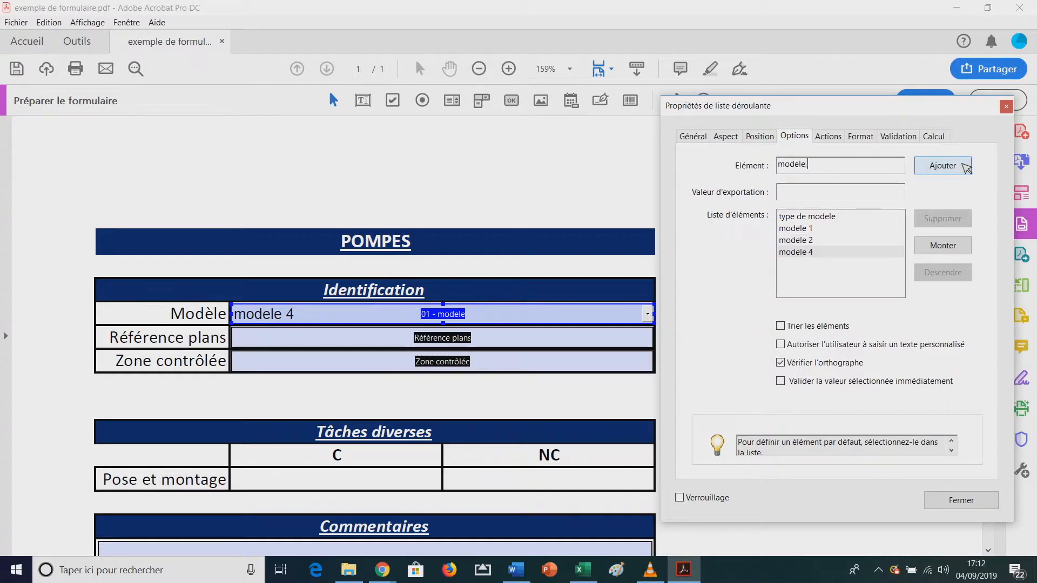
pyautogui.write(' 3')
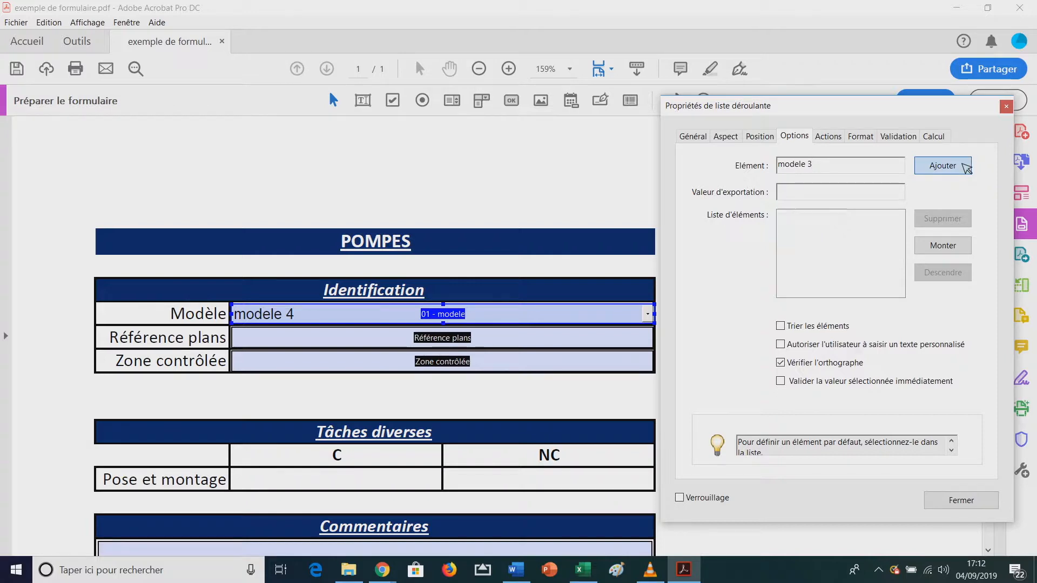
pyautogui.click(966, 167)
# Move "modele 3" above "modele 4" in the item list and make "type de modele" the default item.
pyautogui.click(798, 264)
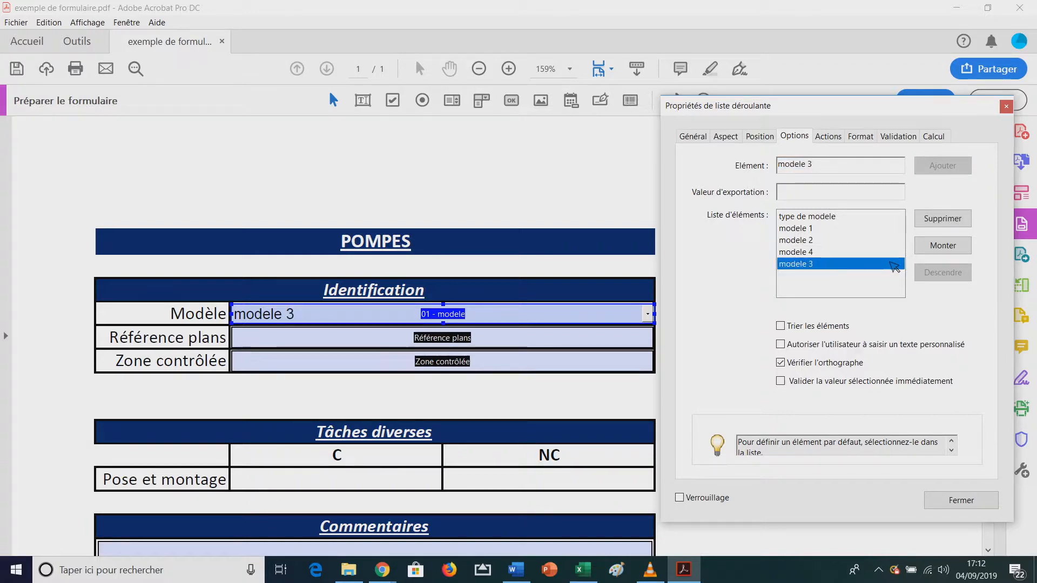
pyautogui.click(942, 247)
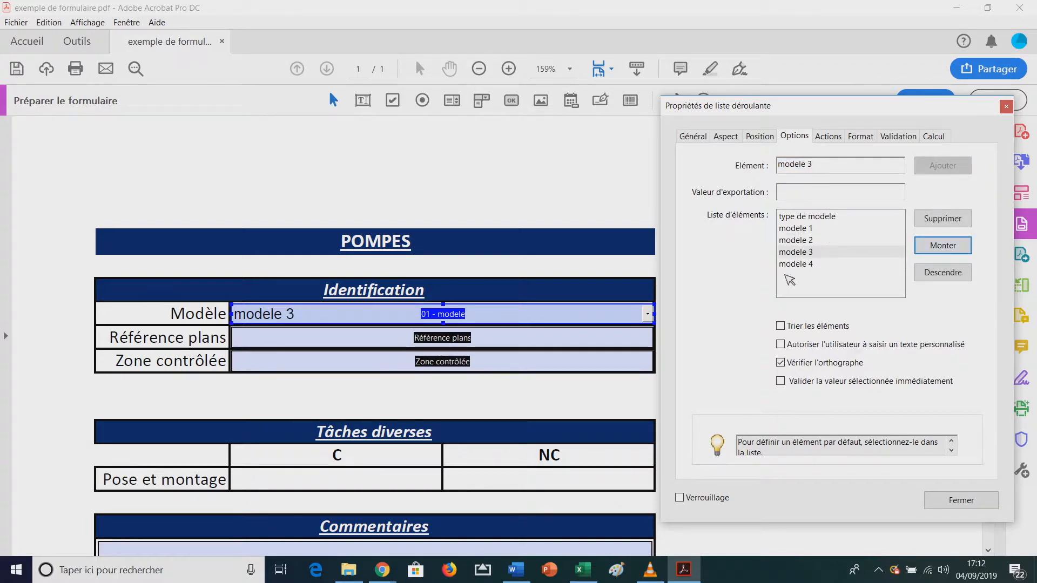
pyautogui.click(818, 217)
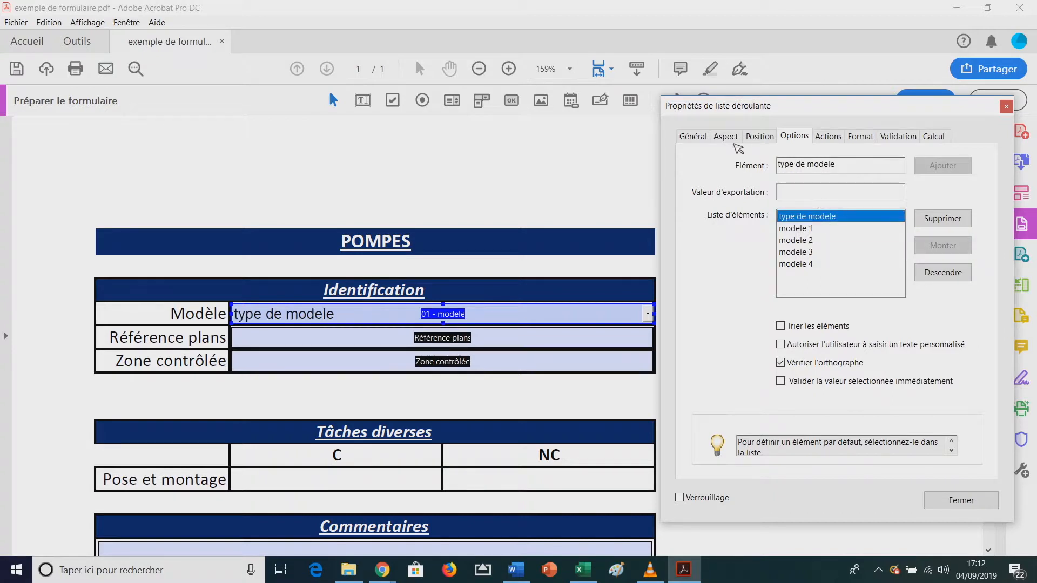
# Rename the Référence plans text field "02 - references plans" and clear its tooltip.
pyautogui.click(693, 136)
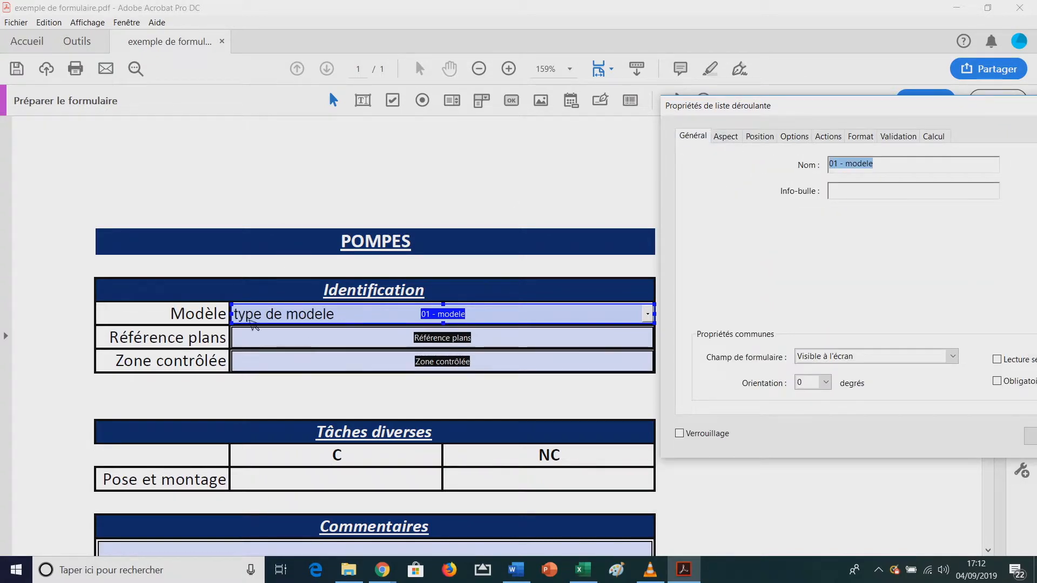
pyautogui.click(359, 344)
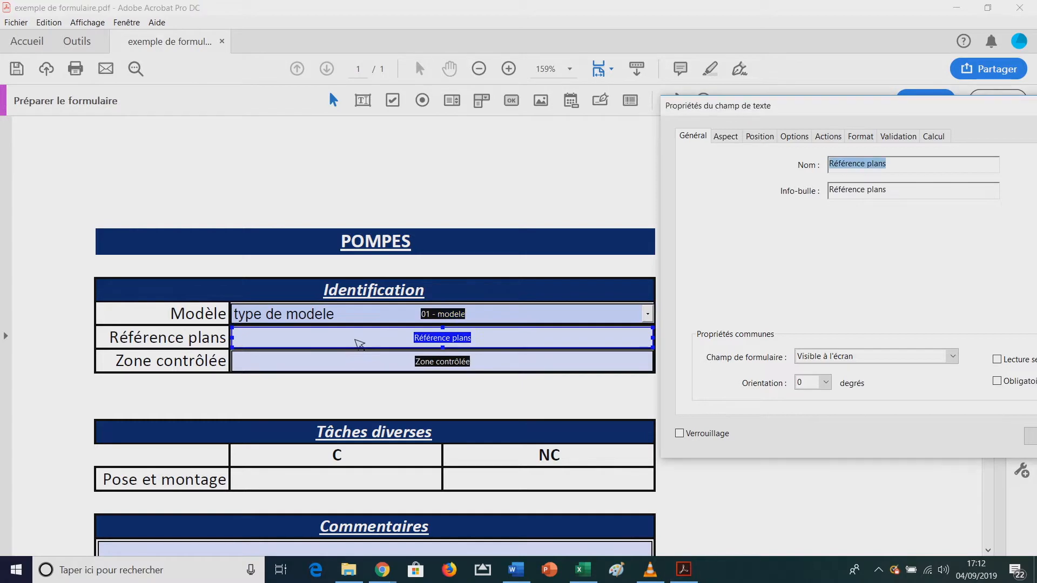
pyautogui.write('02')
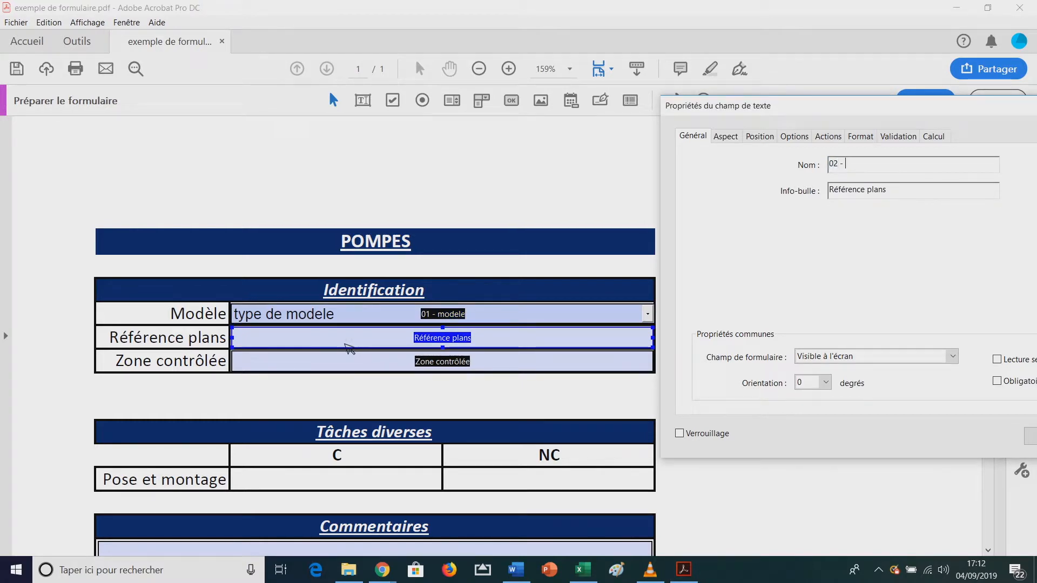
pyautogui.write(' - references plans')
pyautogui.press('Tab')
pyautogui.press('BackSpace')
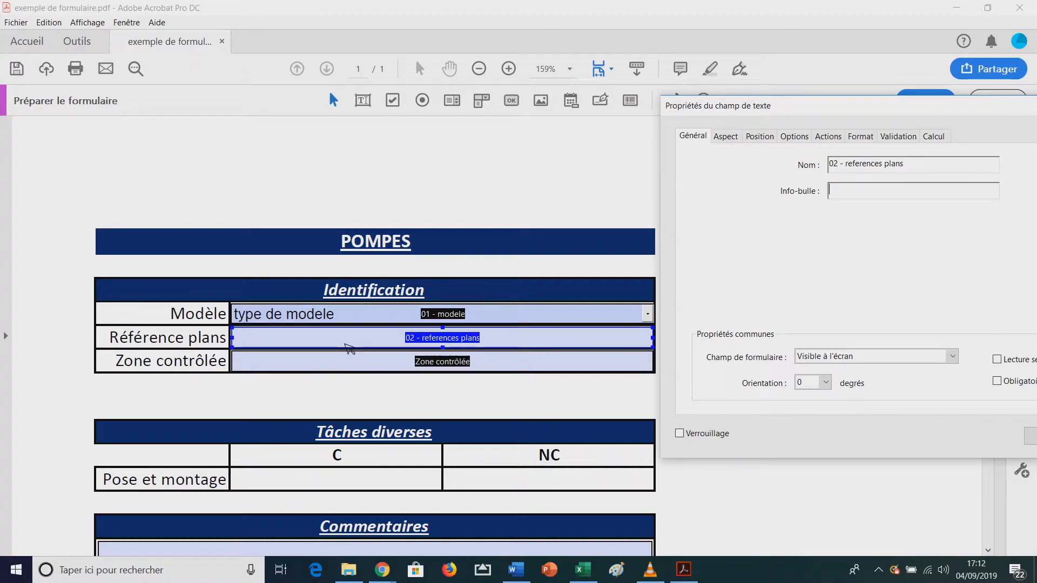
# Rename the Zone contrôlée text field "03 - zone controlee" and clear its tooltip.
pyautogui.click(399, 367)
pyautogui.write('03 - zone controlee')
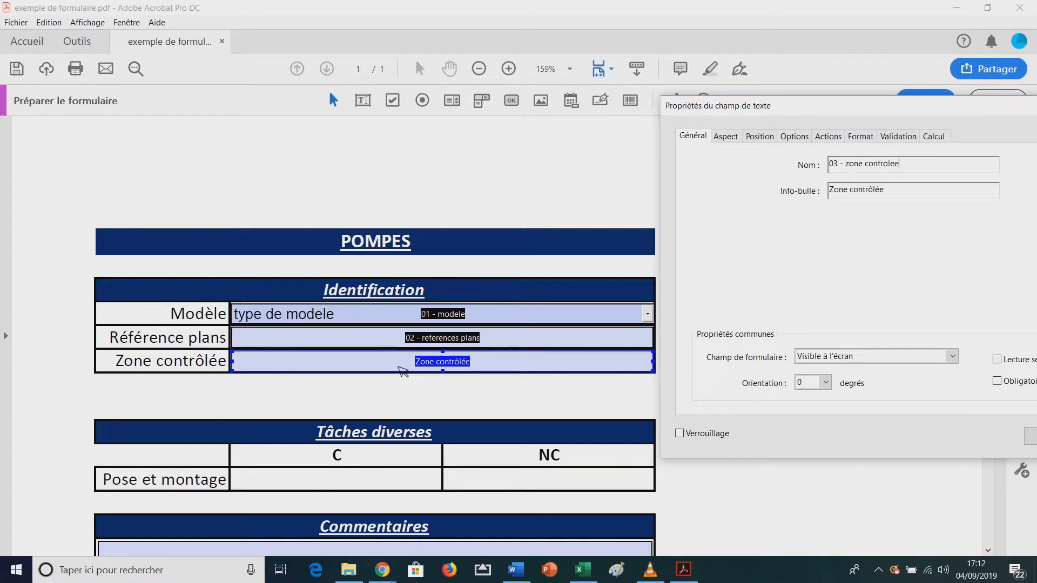
pyautogui.press('Tab')
pyautogui.press('BackSpace')
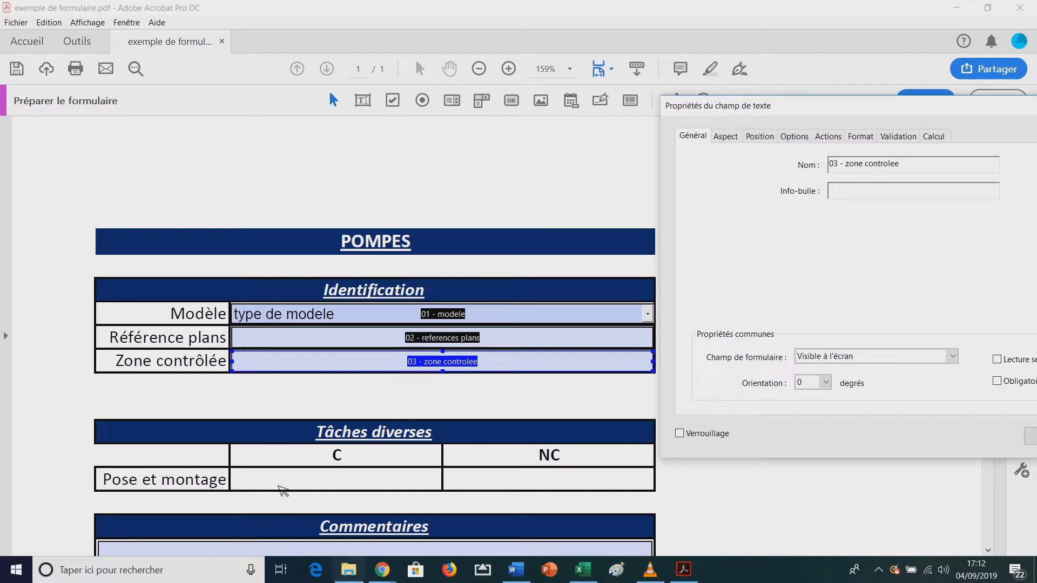
pyautogui.click(489, 486)
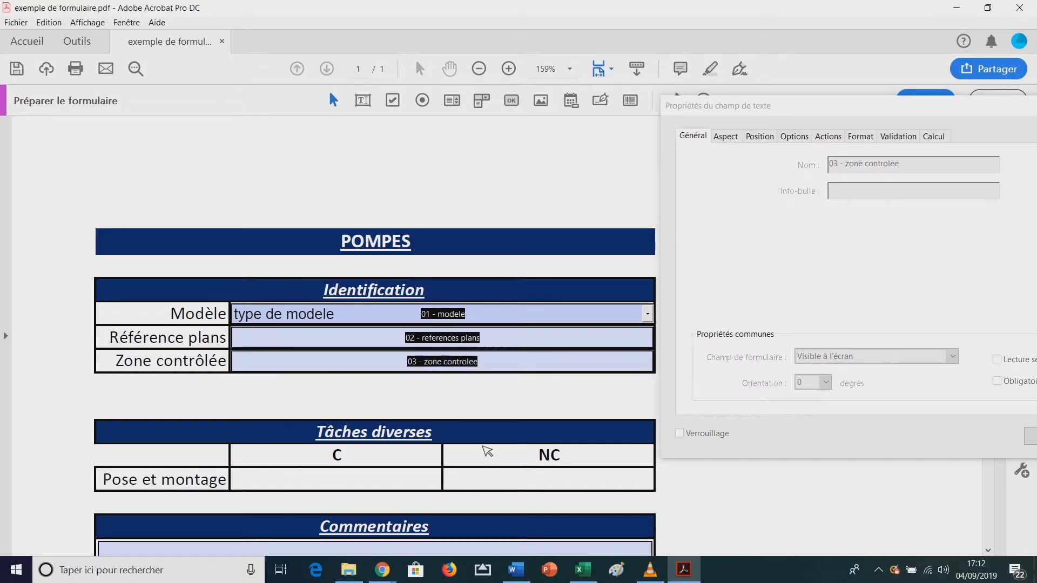
# Place a radio button in the C cell of the Pose et montage row and open its properties.
pyautogui.click(423, 99)
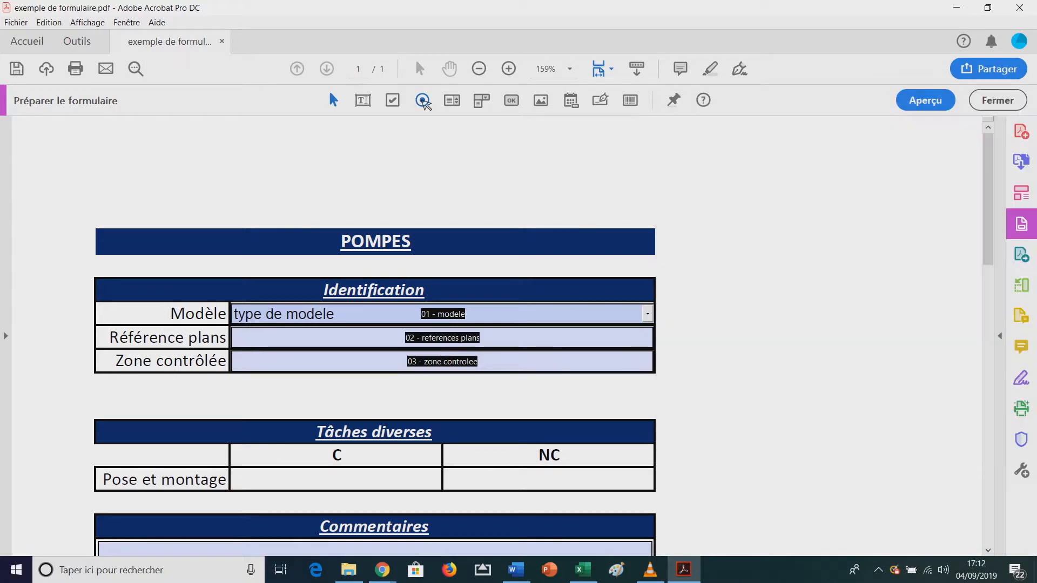
pyautogui.click(321, 474)
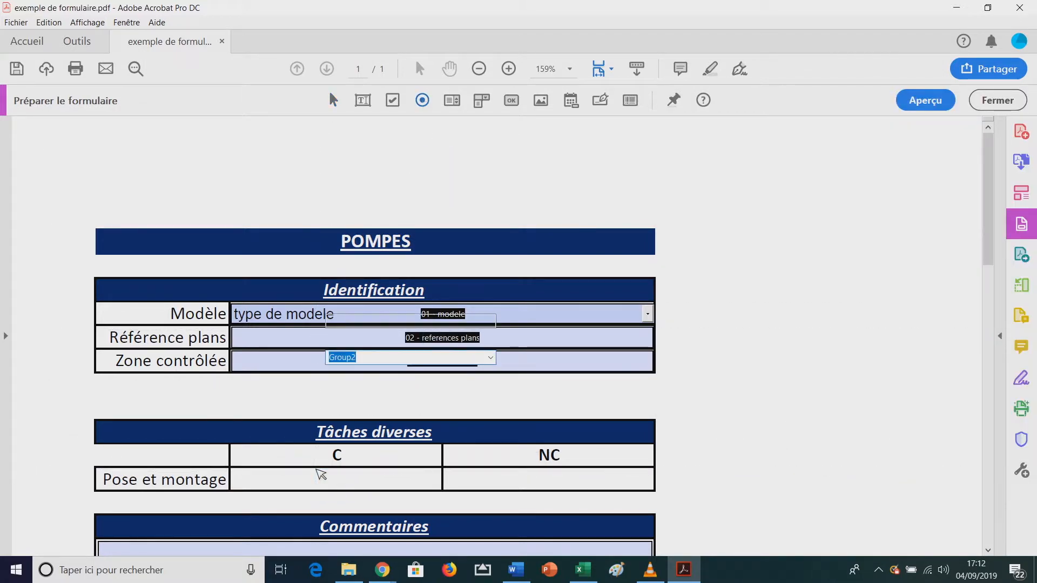
pyautogui.doubleClick(331, 489)
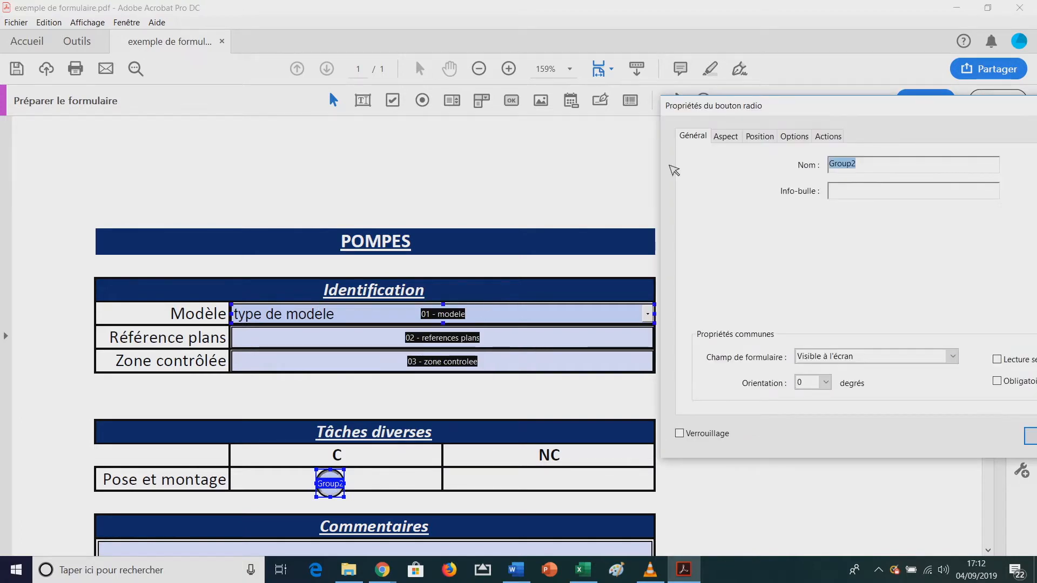
# Set the C radio button's style to Coche and its choice value to "conforme".
pyautogui.click(795, 137)
pyautogui.click(813, 163)
pyautogui.click(810, 178)
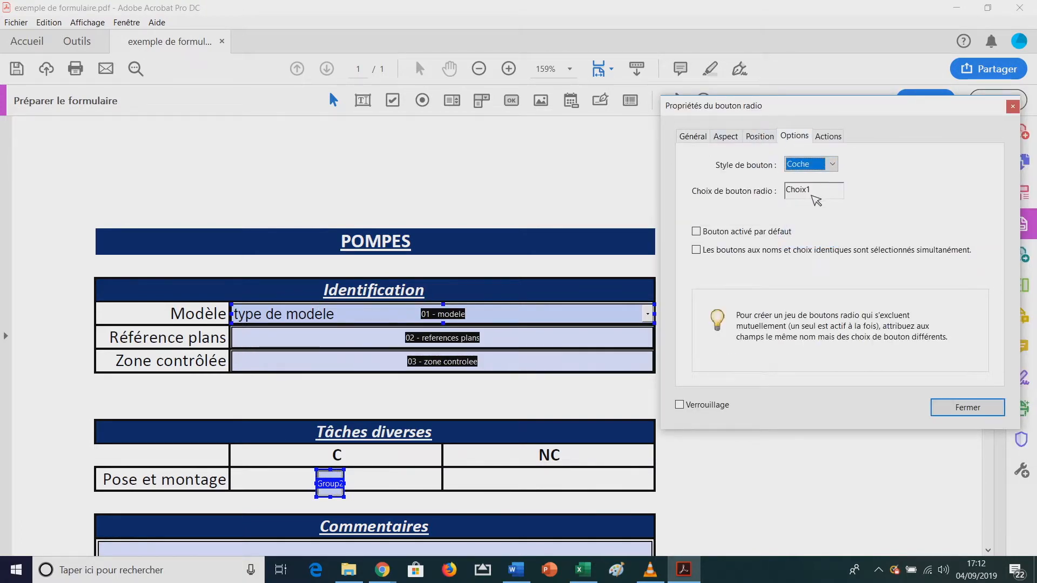
pyautogui.doubleClick(809, 193)
pyautogui.write('conforme')
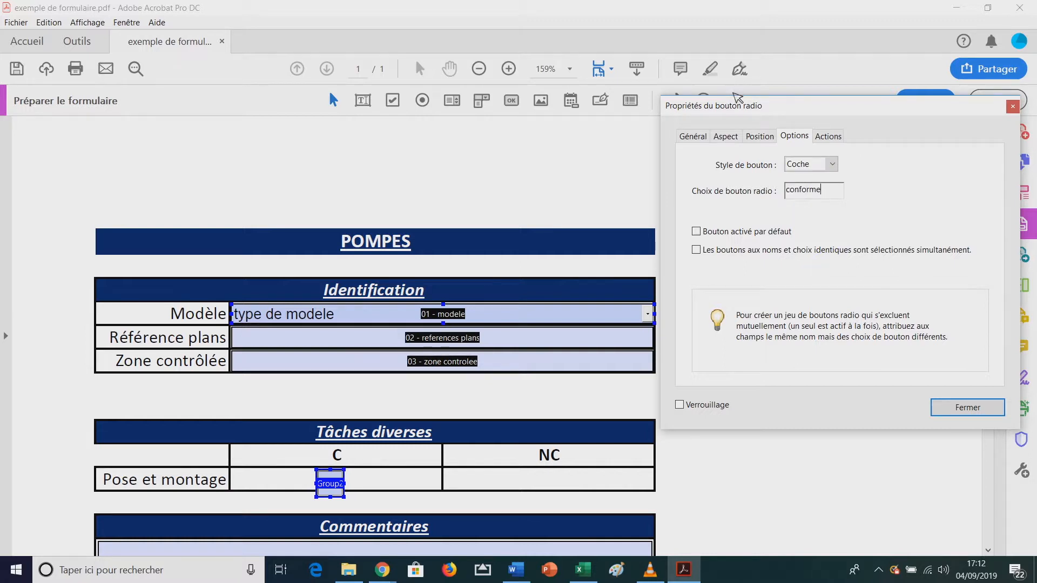
# Name the C radio button "04 - pose et montage conformite".
pyautogui.click(694, 136)
pyautogui.write('04')
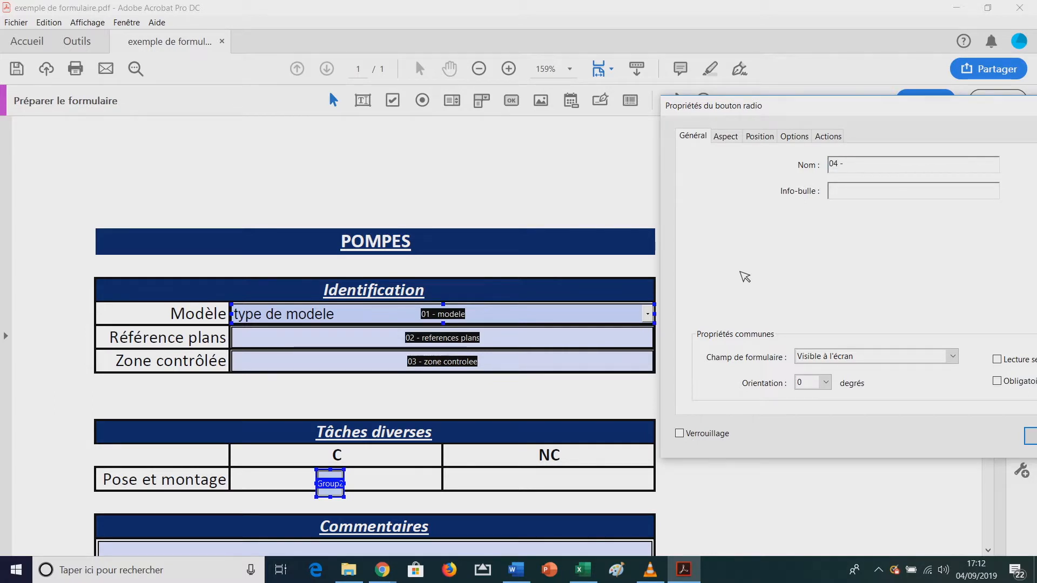
pyautogui.write(' - pose et montage c')
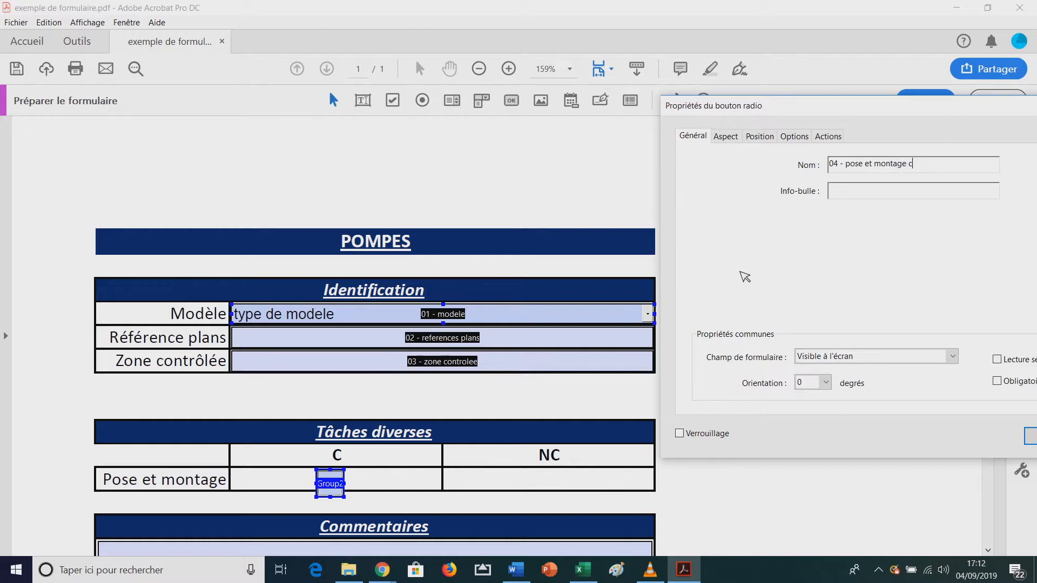
pyautogui.write('onformite')
pyautogui.press('Return')
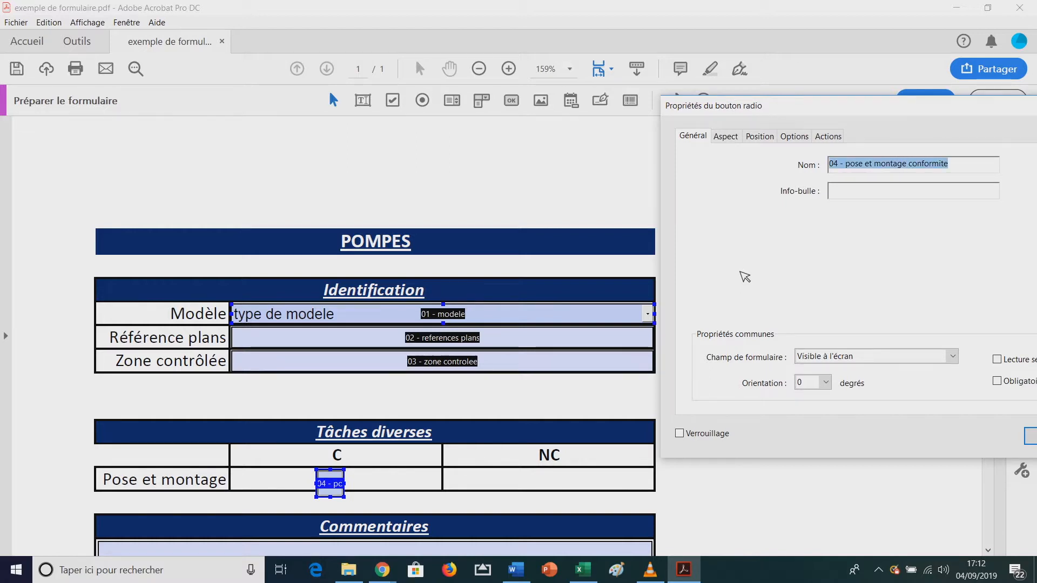
# Resize the radio button to fit the C cell and paste a copy of it into the NC cell.
pyautogui.click(334, 492)
pyautogui.moveTo(330, 486); pyautogui.dragTo(367, 489)
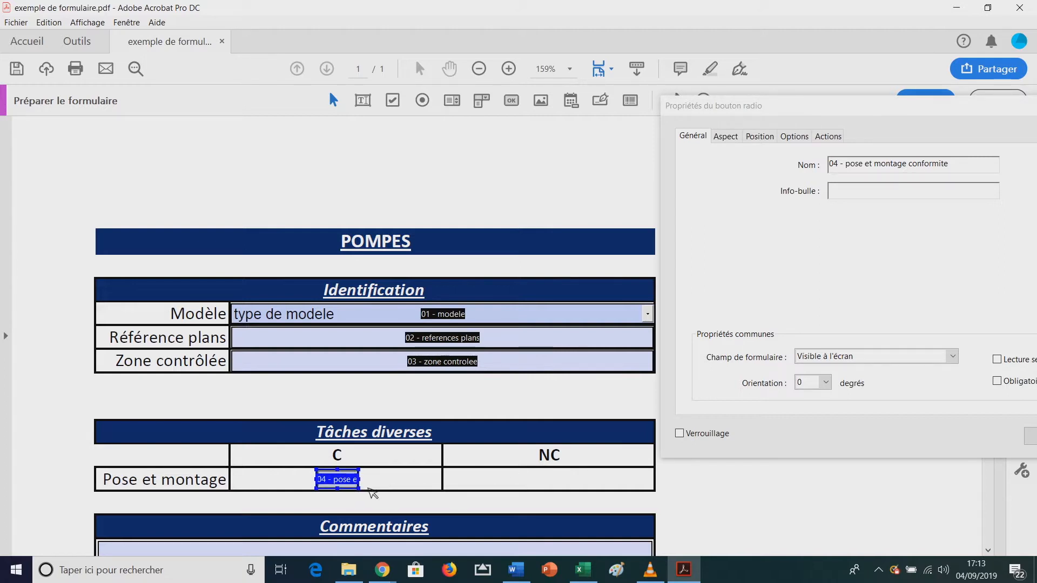
pyautogui.hotkey('ctrl', 'v')
pyautogui.moveTo(503, 343); pyautogui.dragTo(551, 480)
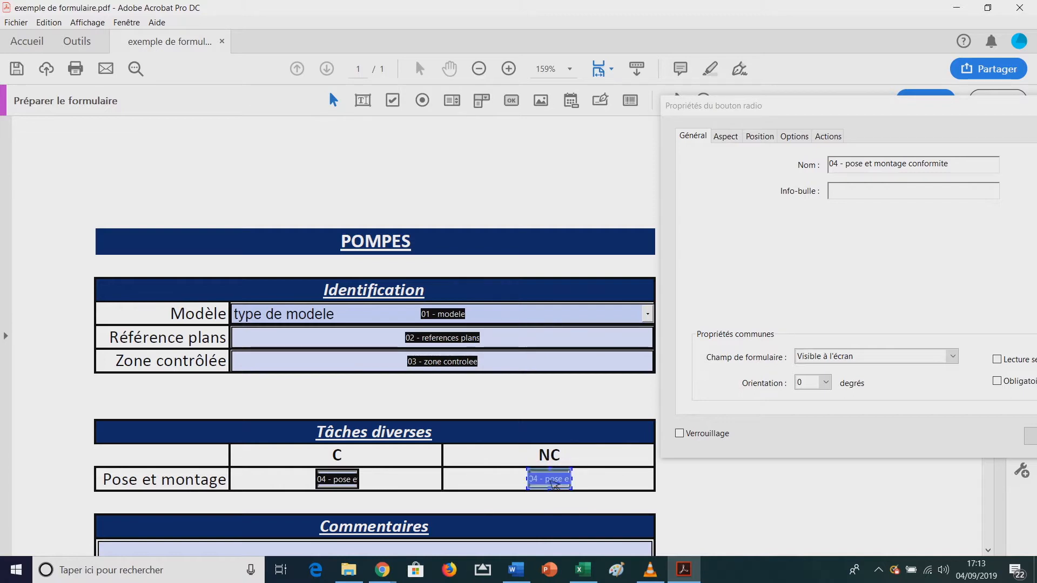
# Set the NC radio button's choice value to "non conforme", keeping the same field name as the C button.
pyautogui.click(795, 137)
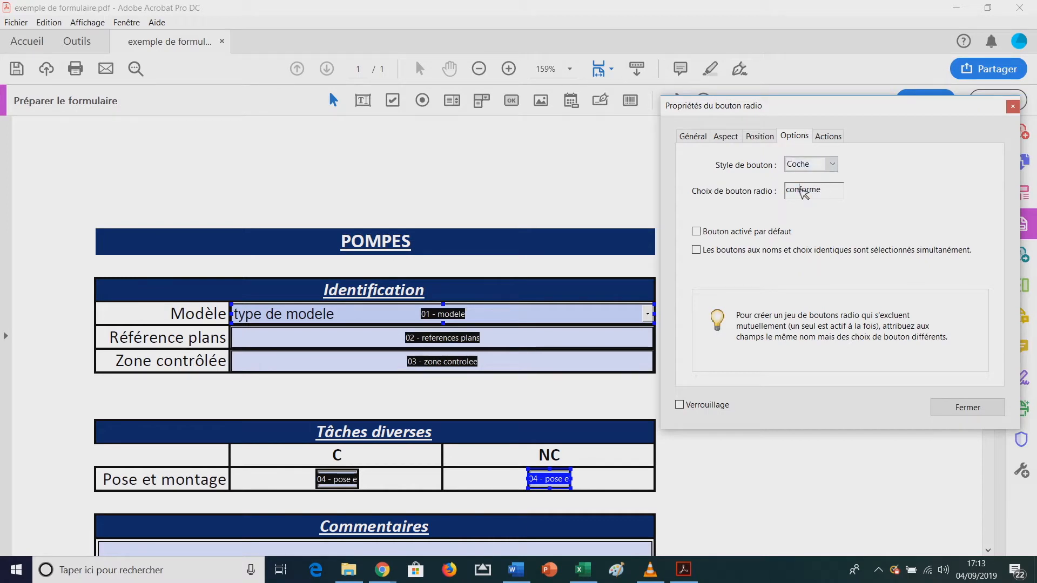
pyautogui.write('non')
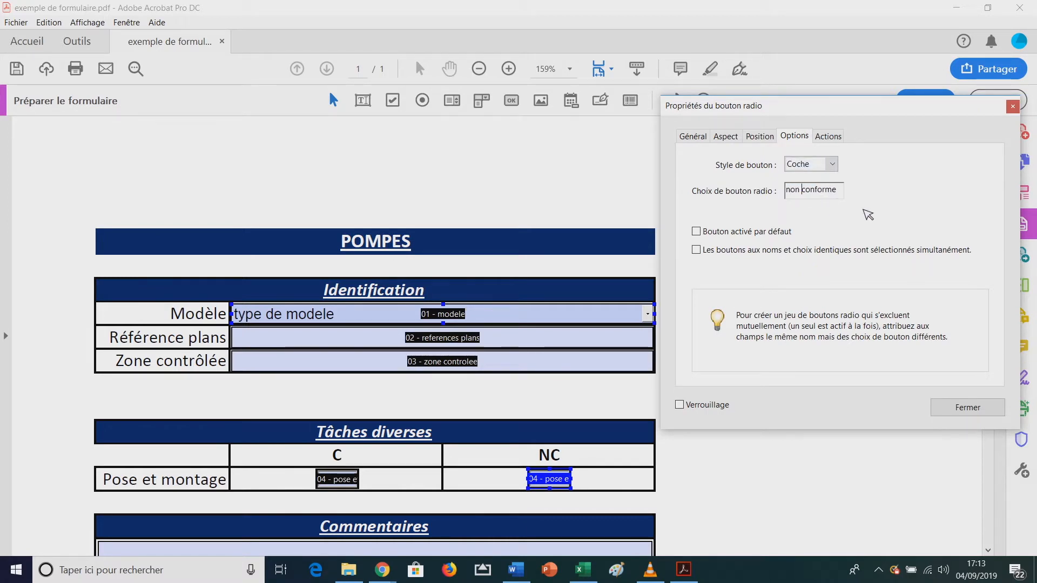
pyautogui.hotkey('ctrl', 'a')
pyautogui.click(686, 141)
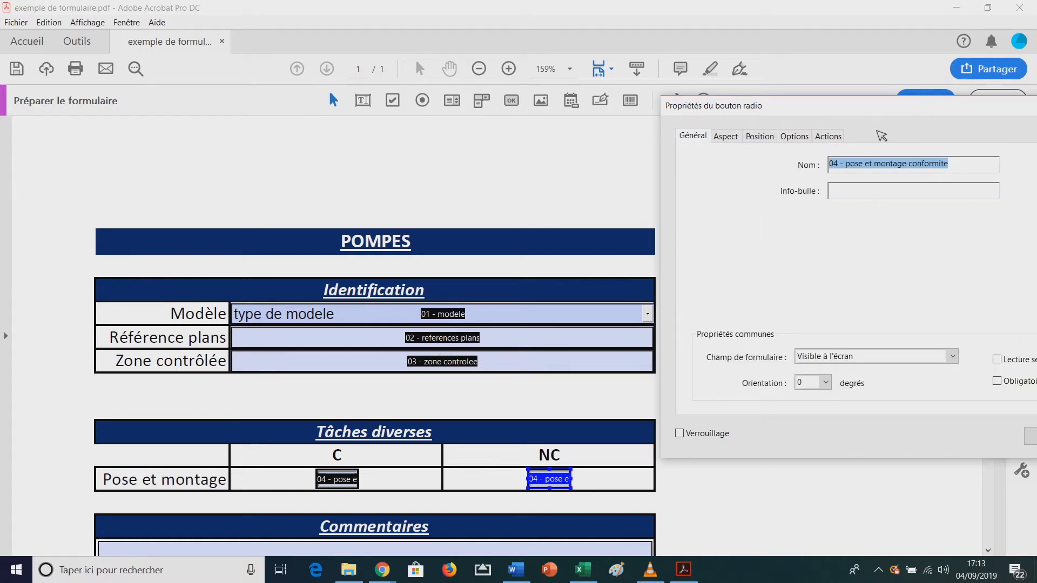
# Rename the text field under Commentaires "05 - commentaires" and clear its tooltip.
pyautogui.scroll(-5, 487, 407)
pyautogui.click(459, 415)
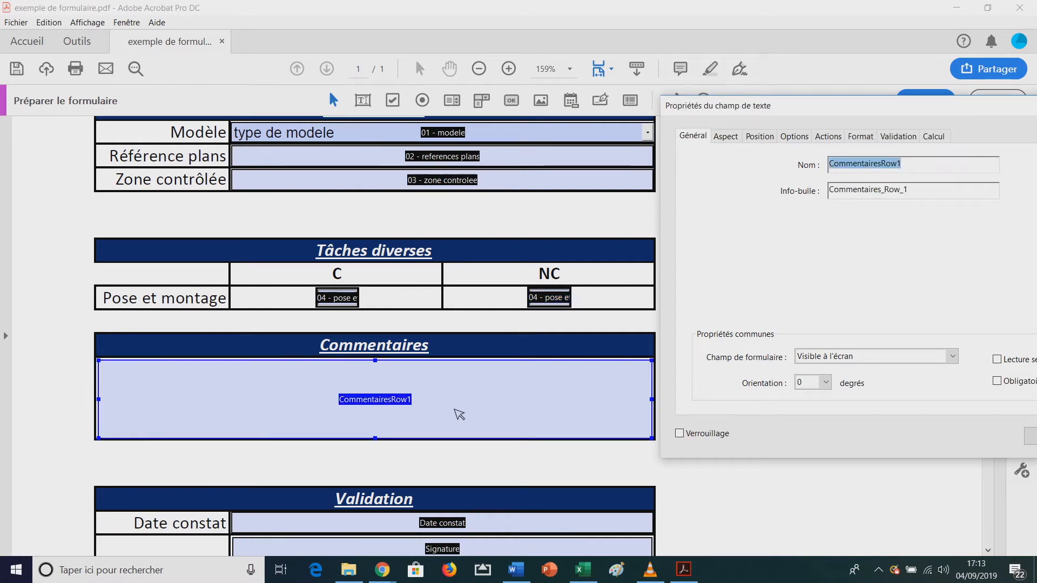
pyautogui.write('05')
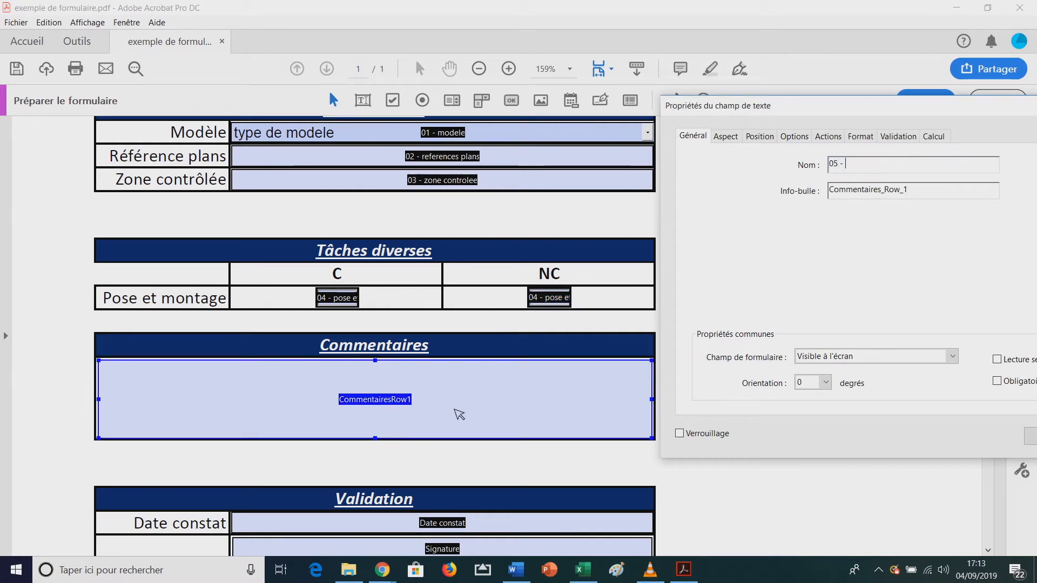
pyautogui.write(' - commentaires')
pyautogui.press('Tab')
pyautogui.press('BackSpace')
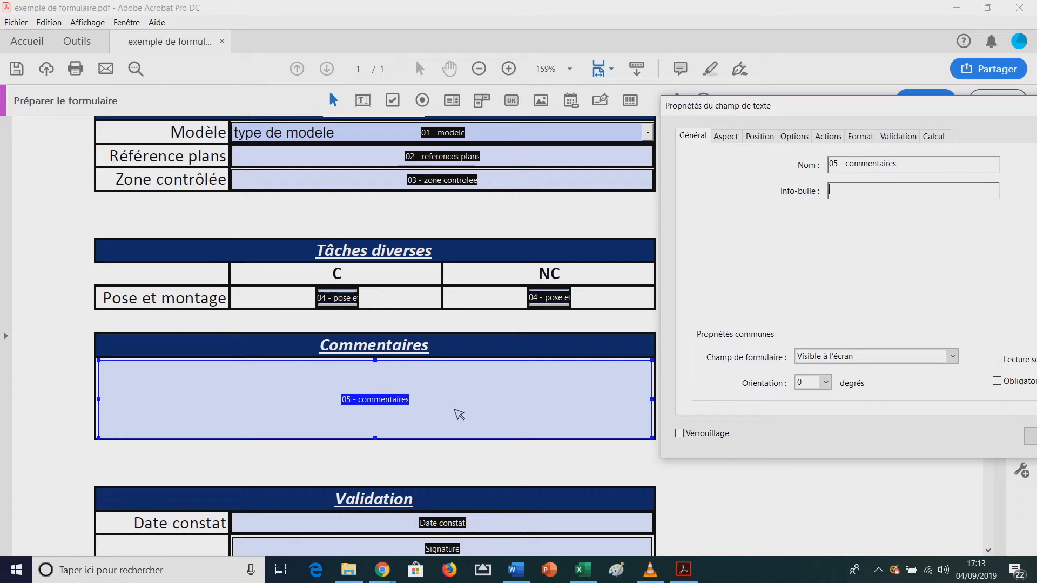
# Rename the Date constat field "06 - date constat" and clear its tooltip.
pyautogui.scroll(-2, 349, 431)
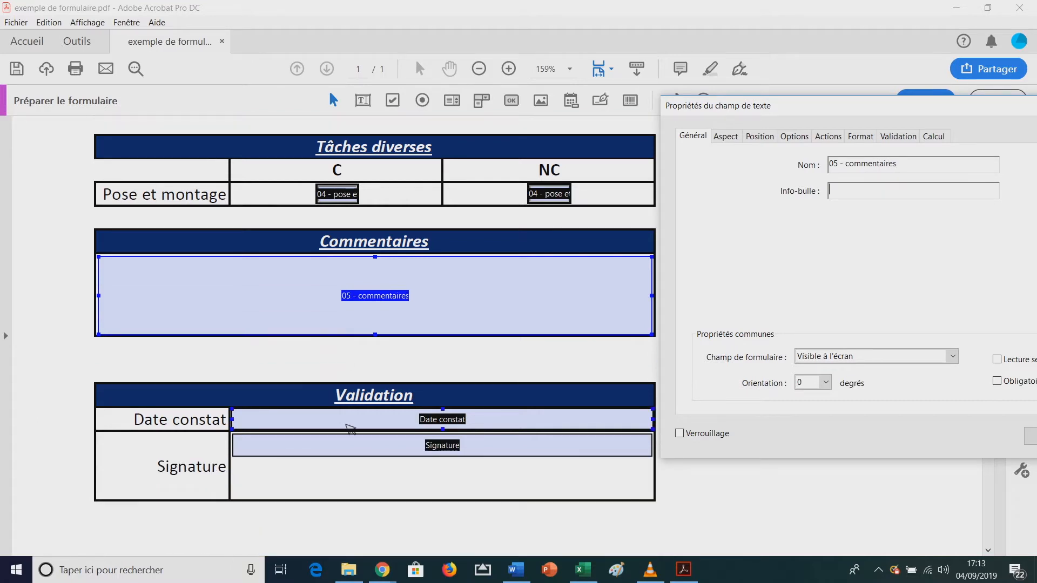
pyautogui.click(390, 424)
pyautogui.write('06 - date constat')
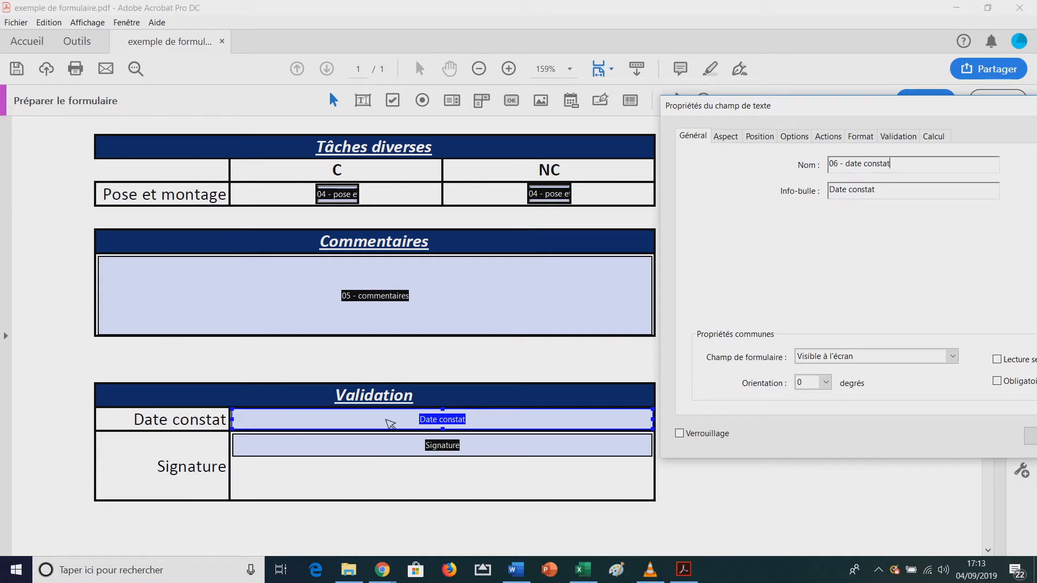
pyautogui.press('Tab')
pyautogui.press('BackSpace')
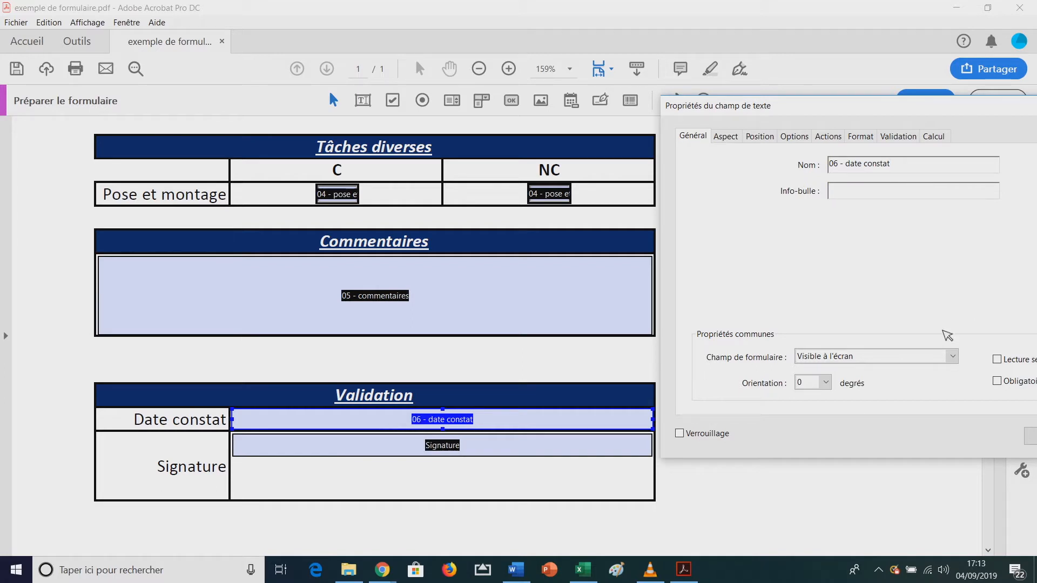
# Rename the Signature text field "07 - nom", clear its tooltip and close the field properties.
pyautogui.click(350, 455)
pyautogui.write('07 - n')
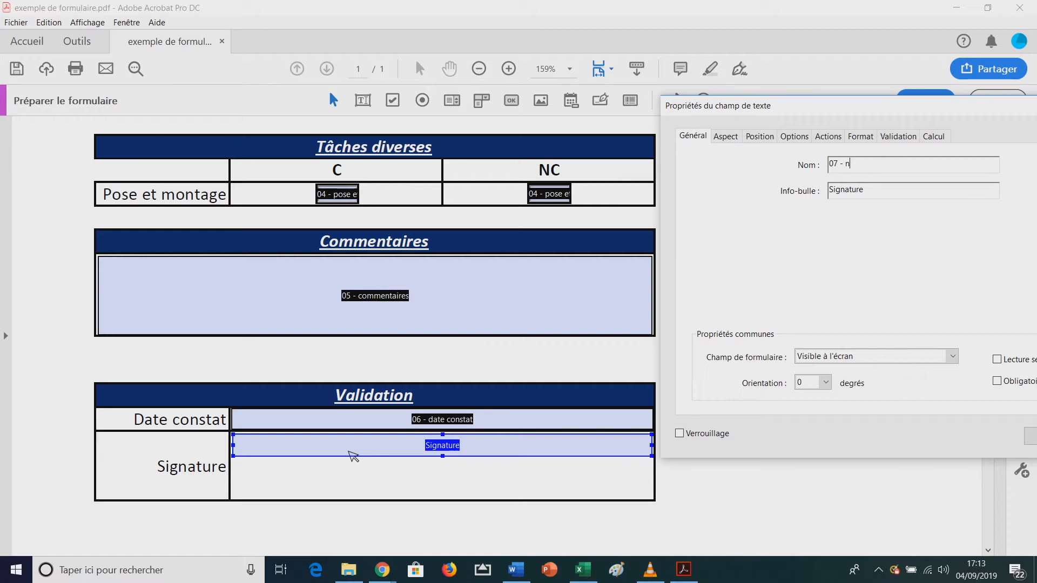
pyautogui.press('Tab')
pyautogui.press('BackSpace')
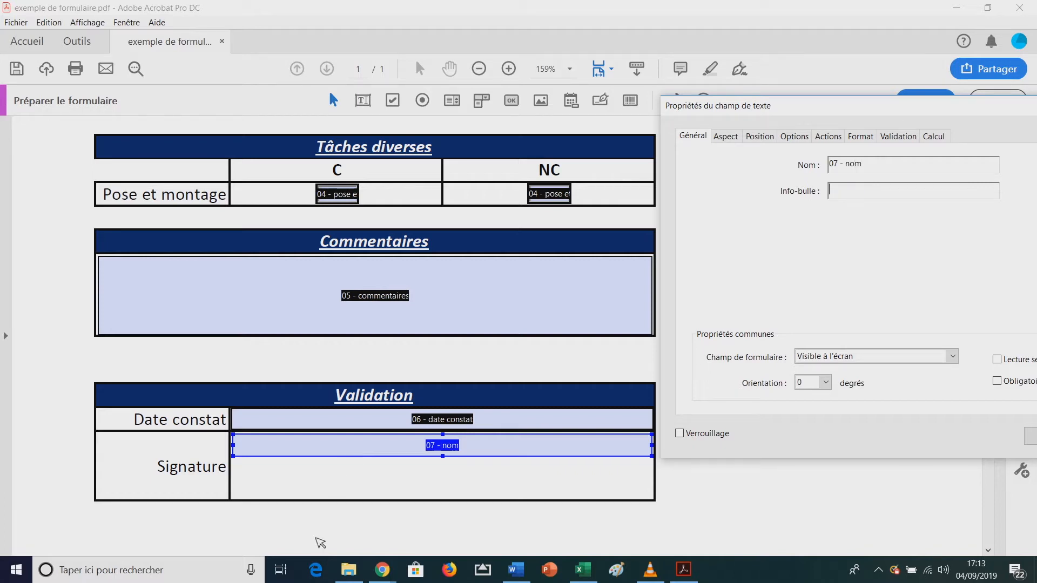
pyautogui.moveTo(1002, 118); pyautogui.dragTo(897, 129)
pyautogui.click(1001, 120)
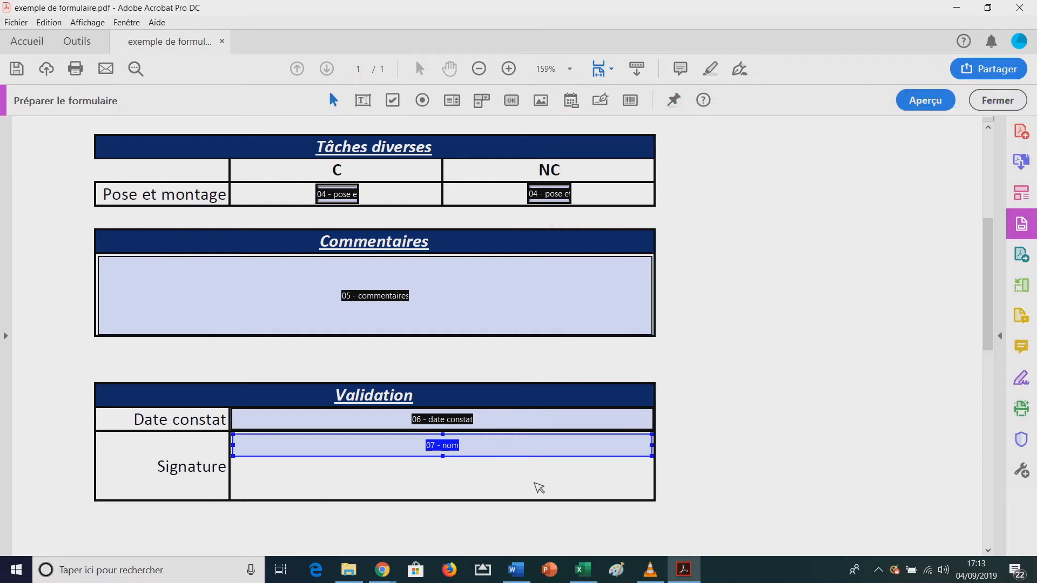
# Sort the form fields' tab order by row (Trier les onglets par rangée).
pyautogui.scroll(5, 461, 343)
pyautogui.click(462, 343)
pyautogui.scroll(1, 461, 343)
pyautogui.click(461, 343)
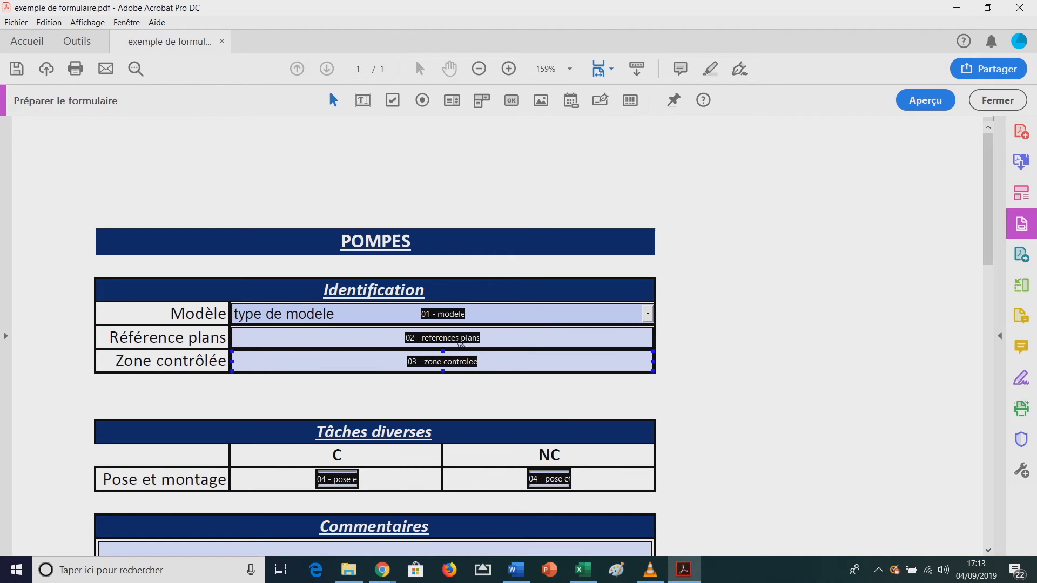
pyautogui.click(1000, 336)
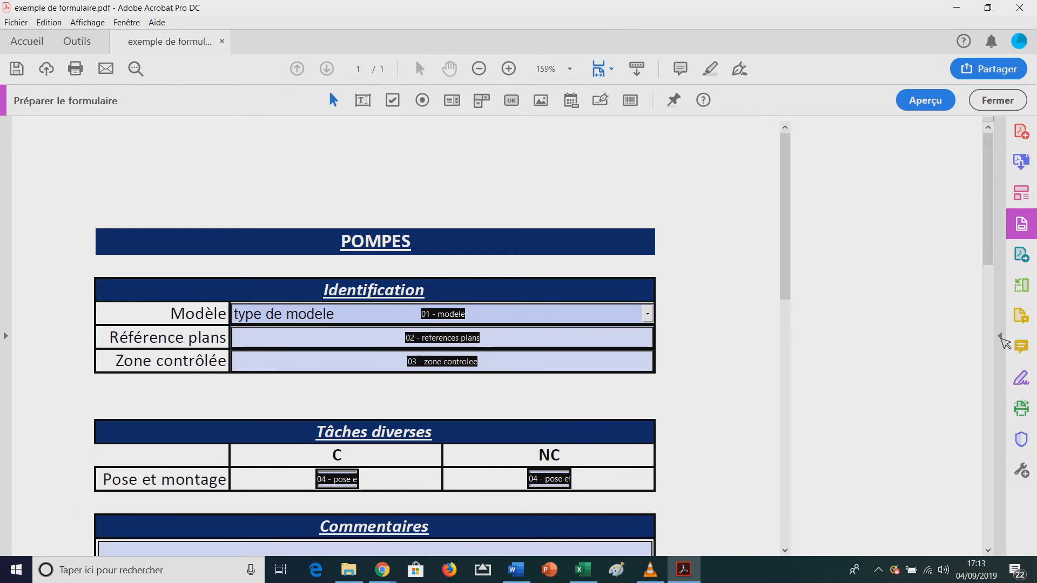
pyautogui.click(963, 299)
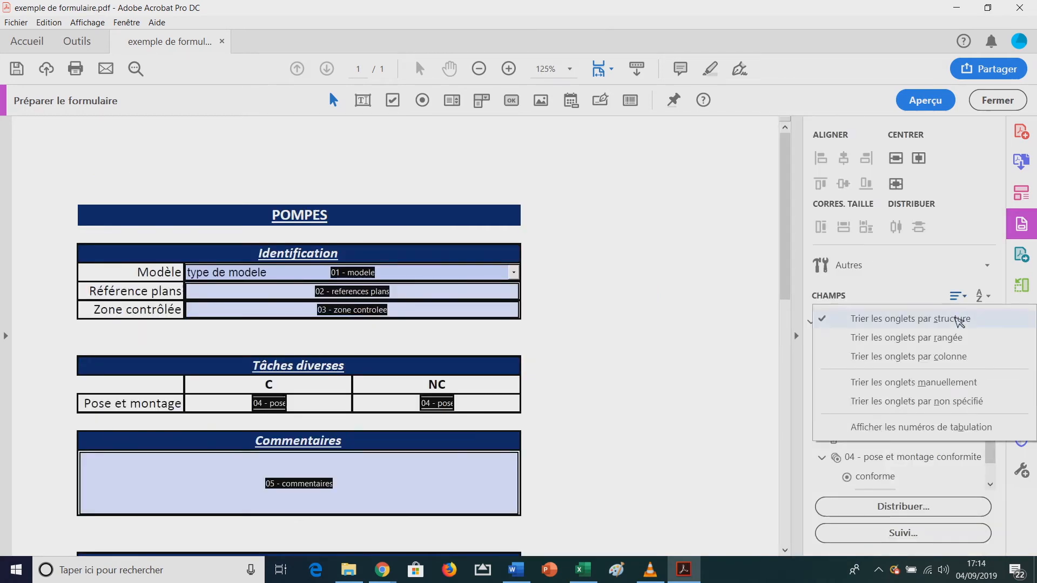
pyautogui.click(955, 338)
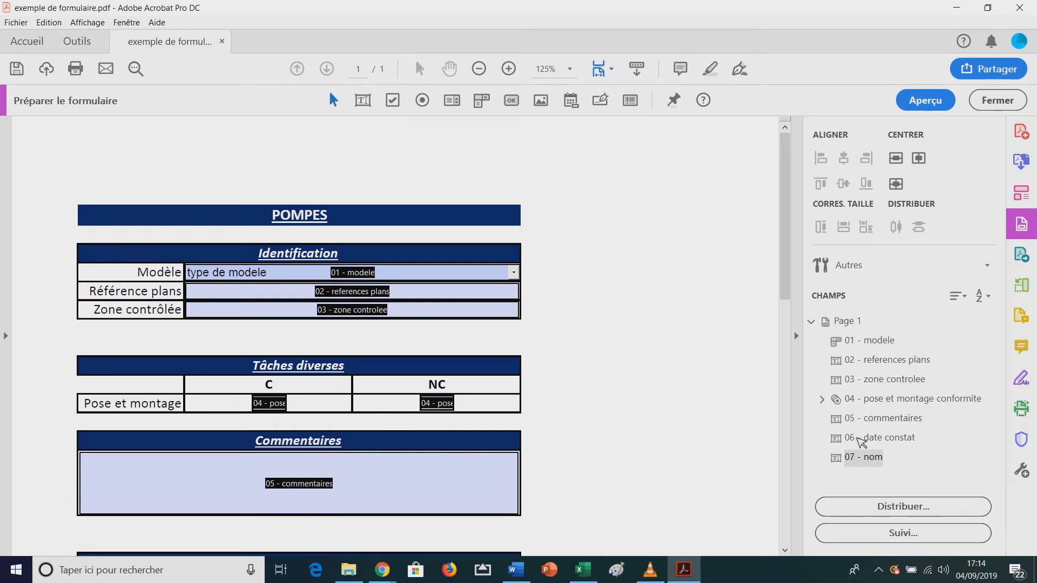
pyautogui.click(800, 338)
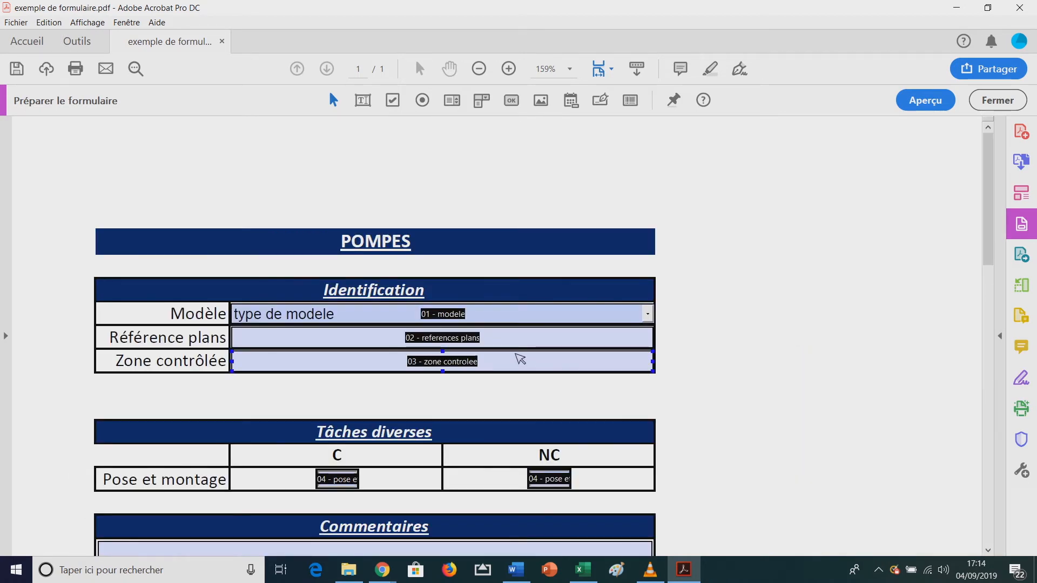
# Select the reference plans, zone controlee, commentaires, date constat and nom fields together and set their text size to 9.
pyautogui.click(440, 346)
pyautogui.click(437, 363)
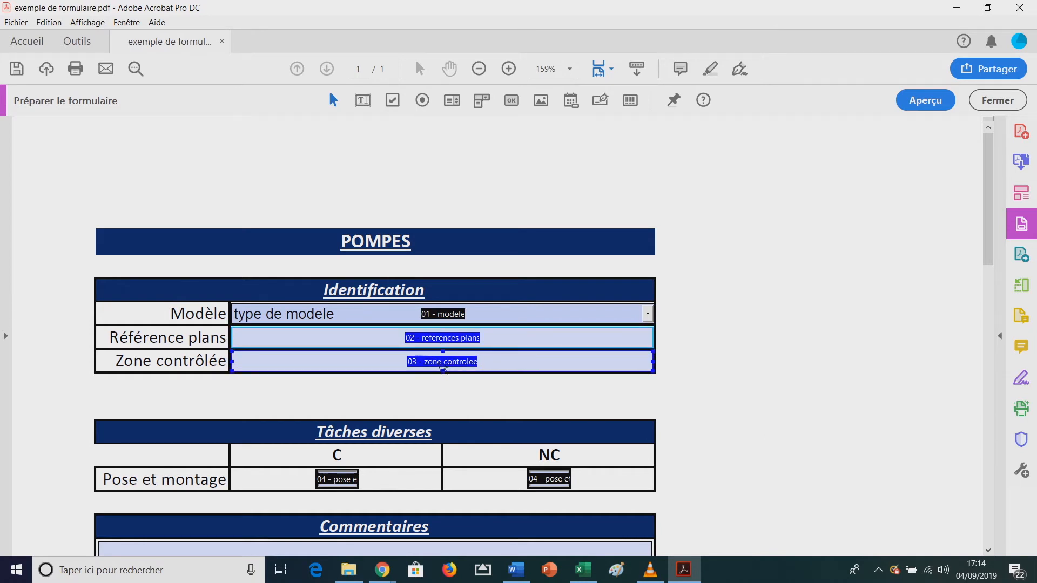
pyautogui.scroll(-4, 437, 367)
pyautogui.keyDown('shift'); pyautogui.click(419, 367); pyautogui.keyUp('shift')
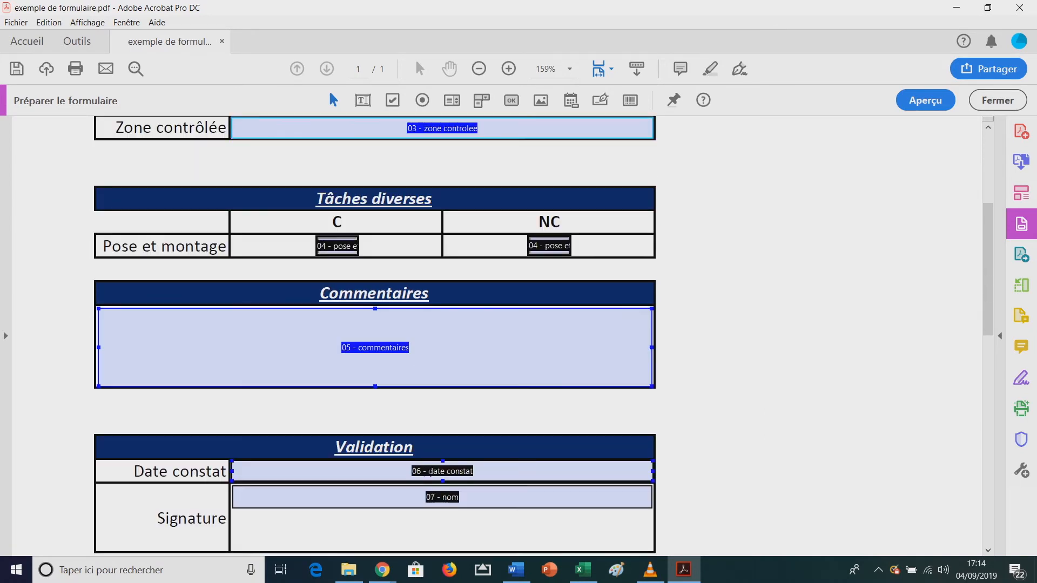
pyautogui.keyDown('shift'); pyautogui.click(429, 471); pyautogui.keyUp('shift')
pyautogui.keyDown('shift'); pyautogui.click(429, 500); pyautogui.keyUp('shift')
pyautogui.rightClick(429, 500)
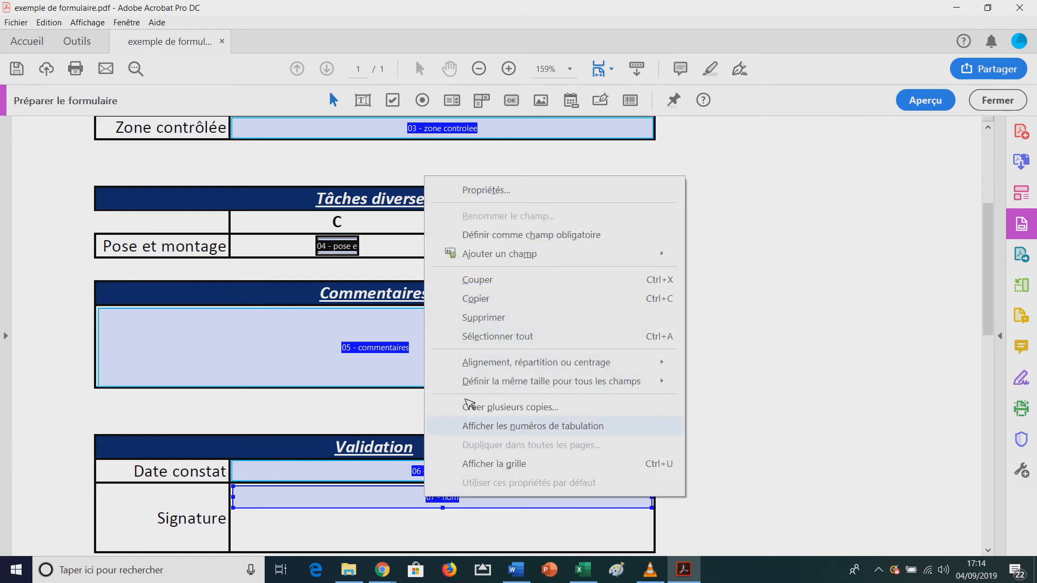
pyautogui.click(505, 192)
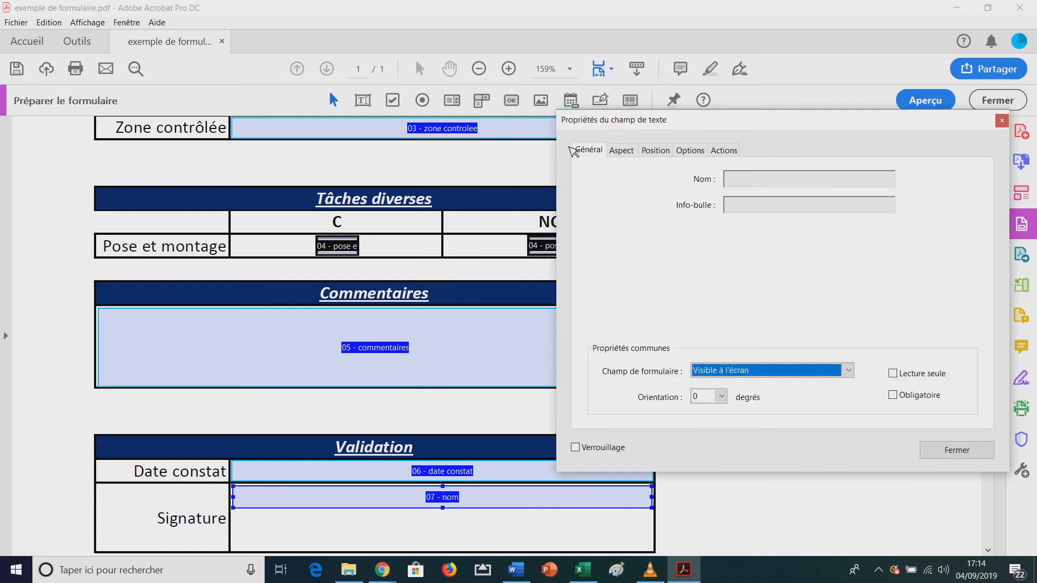
pyautogui.click(621, 150)
pyautogui.click(760, 279)
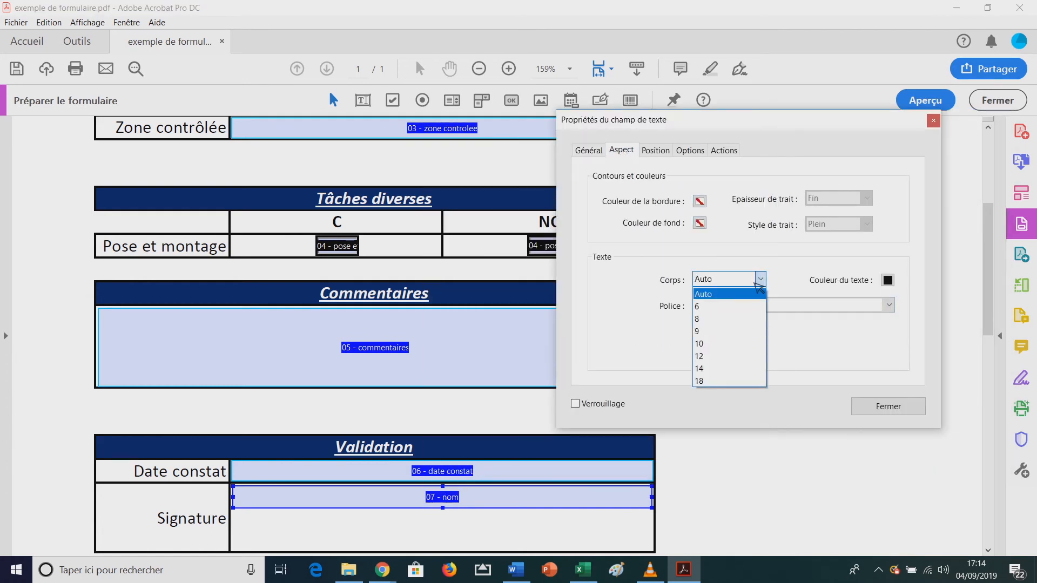
pyautogui.click(725, 331)
# Set the font of the selected fields to Arial and close their shared properties.
pyautogui.click(730, 306)
pyautogui.scroll(-7, 742, 397)
pyautogui.scroll(-10, 742, 397)
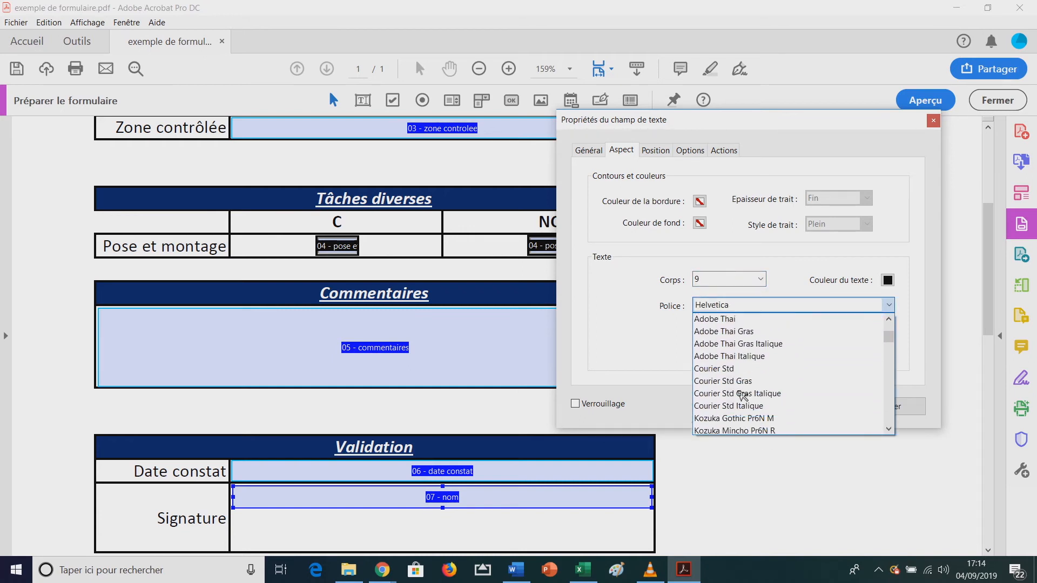
pyautogui.scroll(-3, 742, 396)
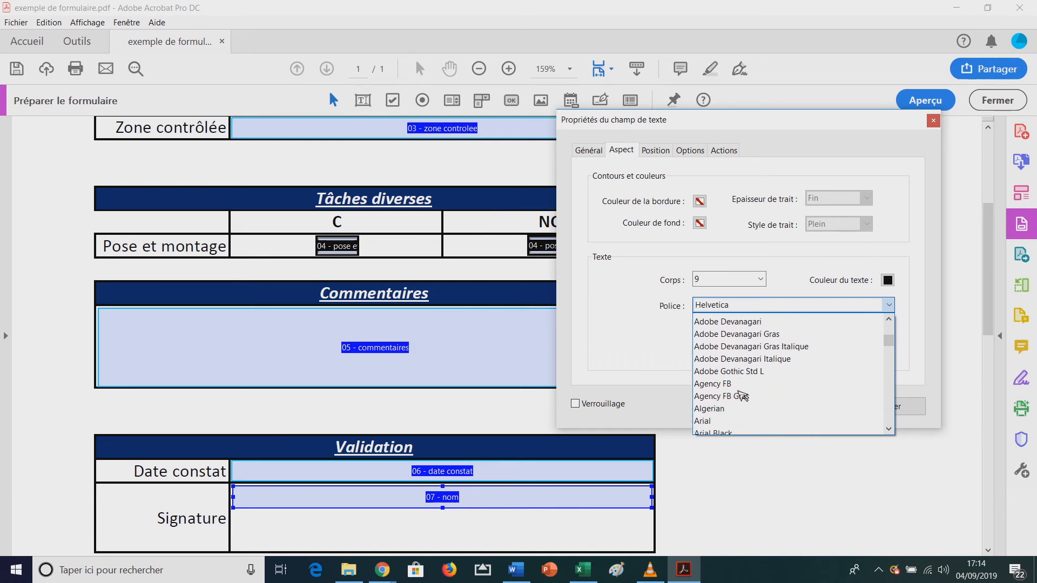
pyautogui.click(731, 408)
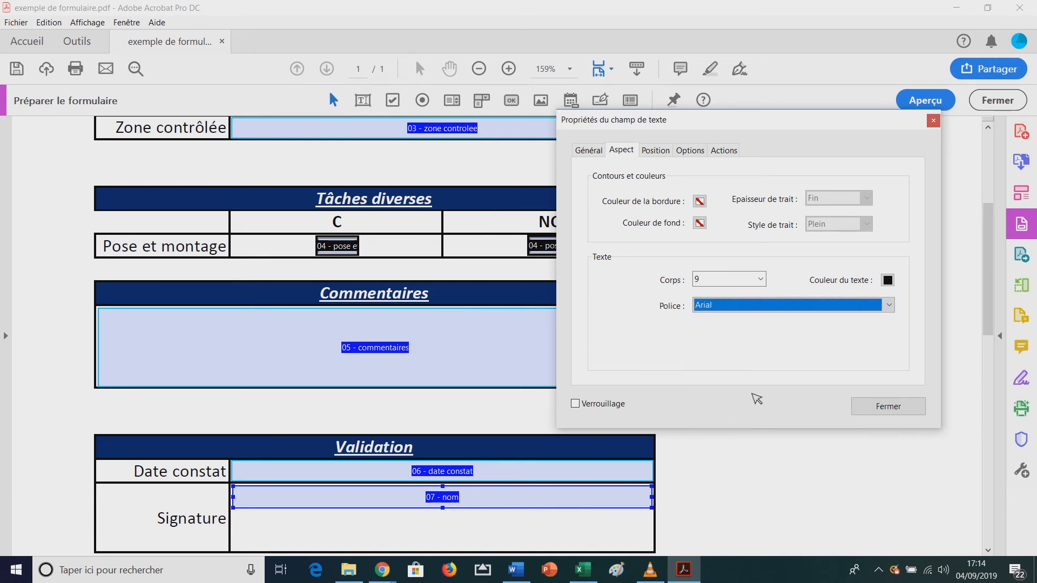
pyautogui.click(578, 154)
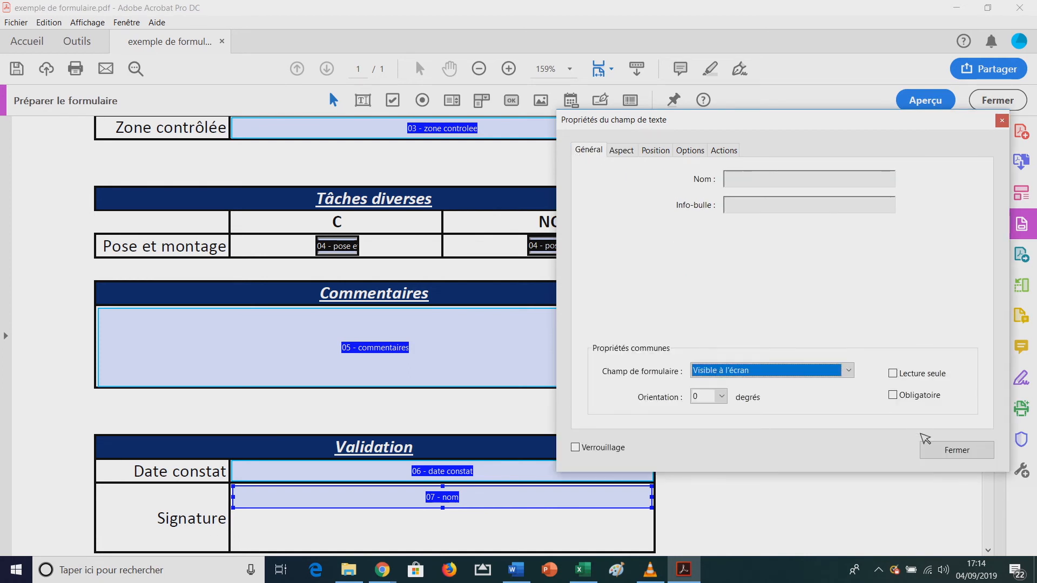
pyautogui.click(952, 451)
# Review the text options of the "05 - commentaires" field, including multi-line and long-text scrolling, and close its properties.
pyautogui.scroll(-3, 680, 410)
pyautogui.click(727, 411)
pyautogui.scroll(3, 685, 396)
pyautogui.doubleClick(539, 369)
pyautogui.click(690, 151)
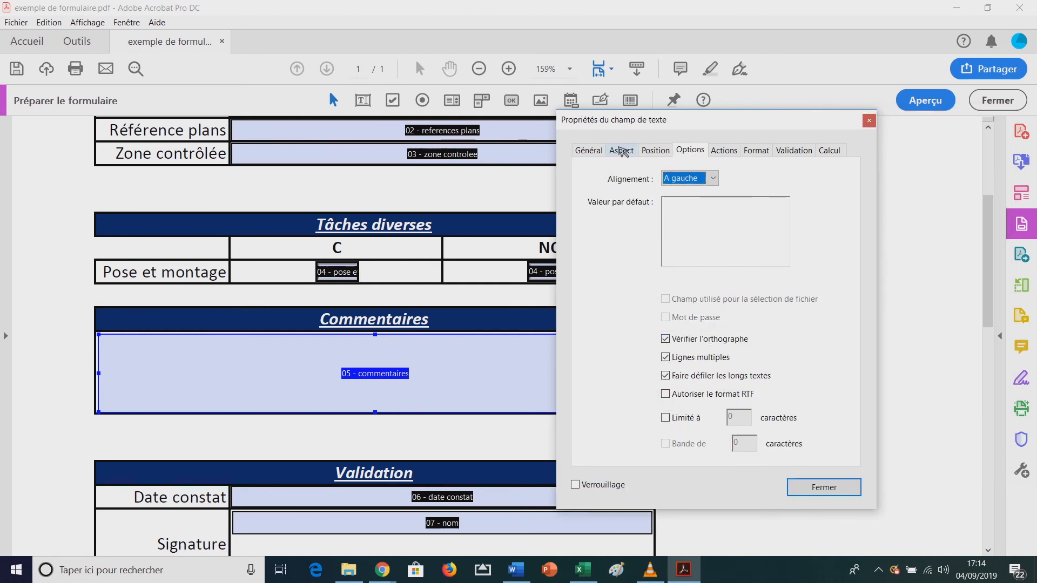
pyautogui.click(870, 122)
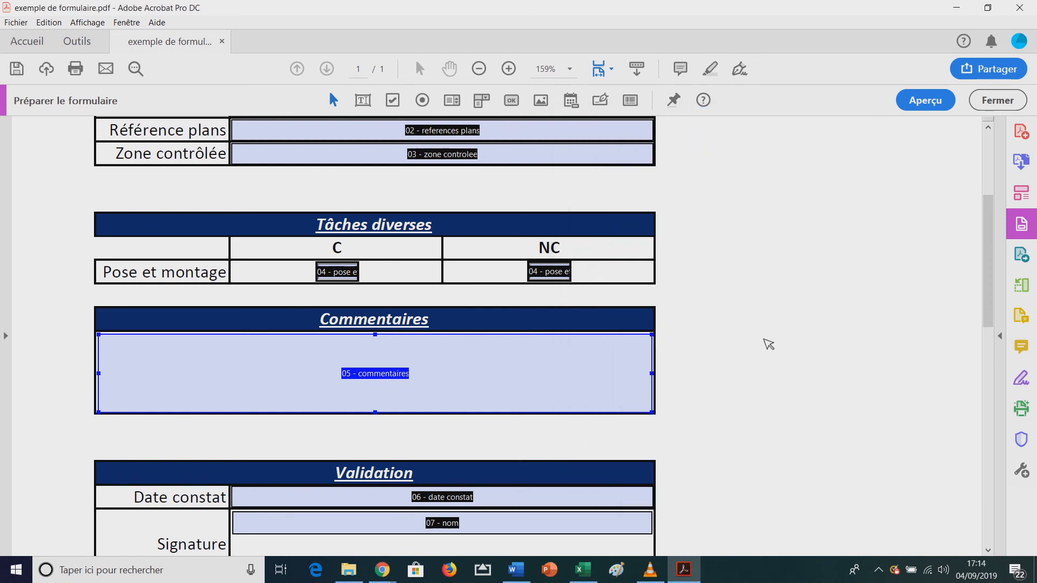
# Start saving the form as a PDF in the "tuto formulaire" folder.
pyautogui.scroll(3, 765, 346)
pyautogui.click(18, 68)
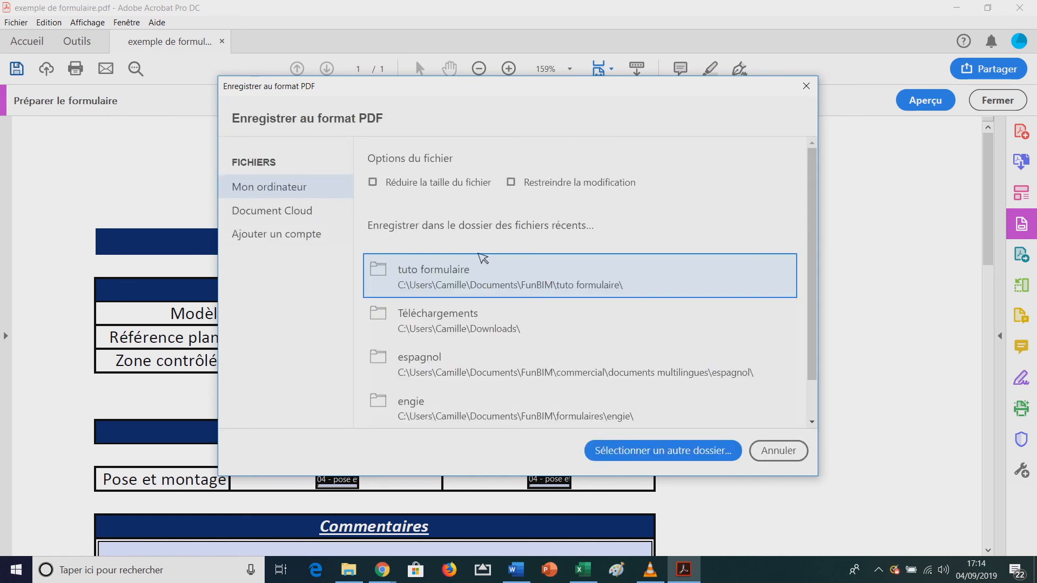
pyautogui.click(482, 276)
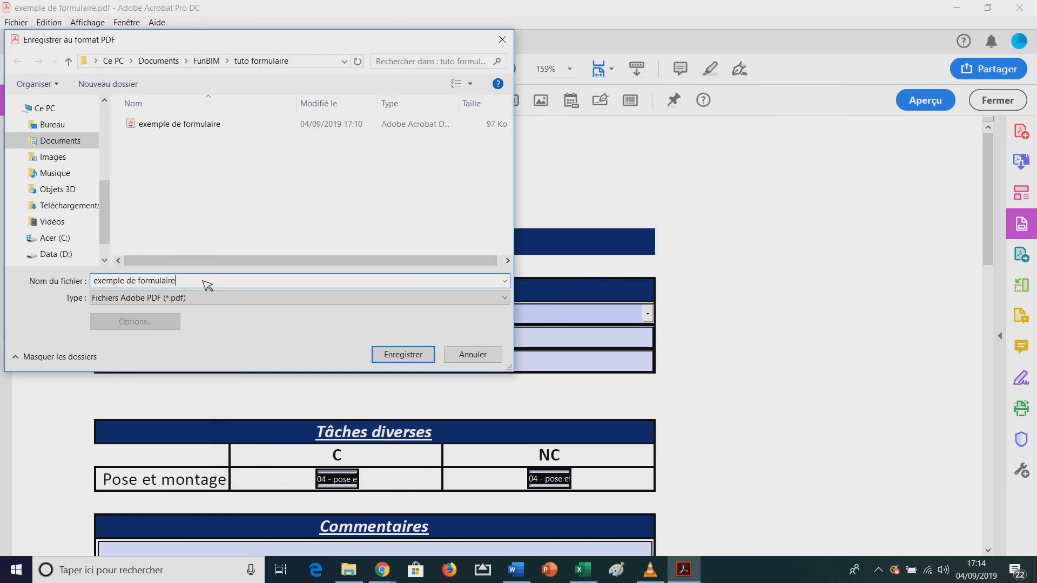